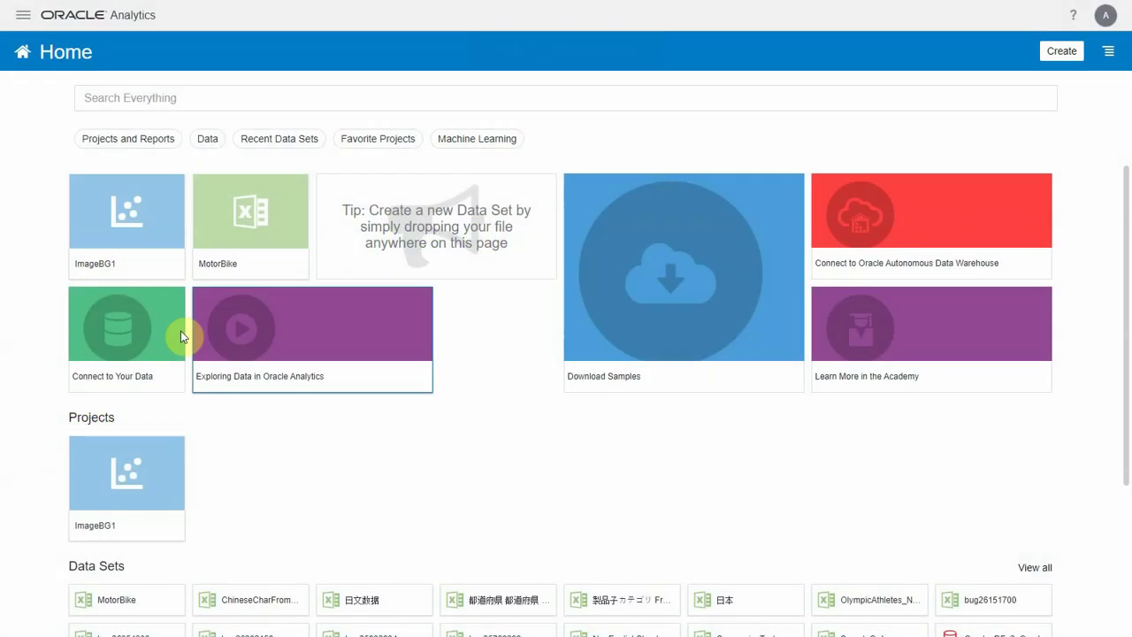
Step: Upload HDXL883L2005.jpg as a Maps image background named MotorBike and save it
left_click(19, 19)
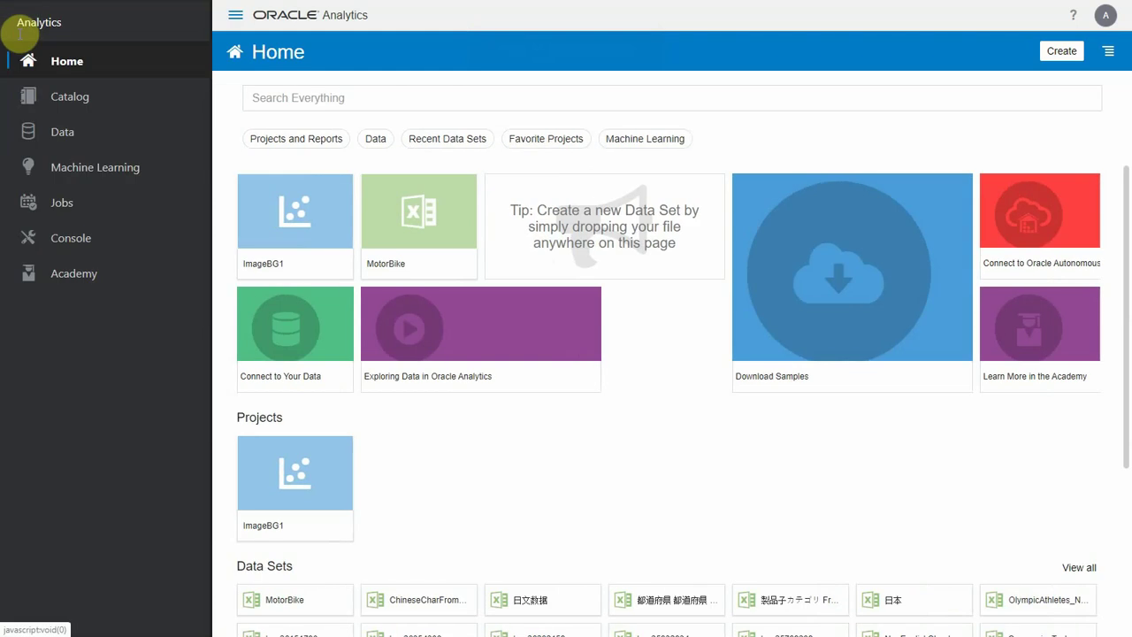
left_click(62, 239)
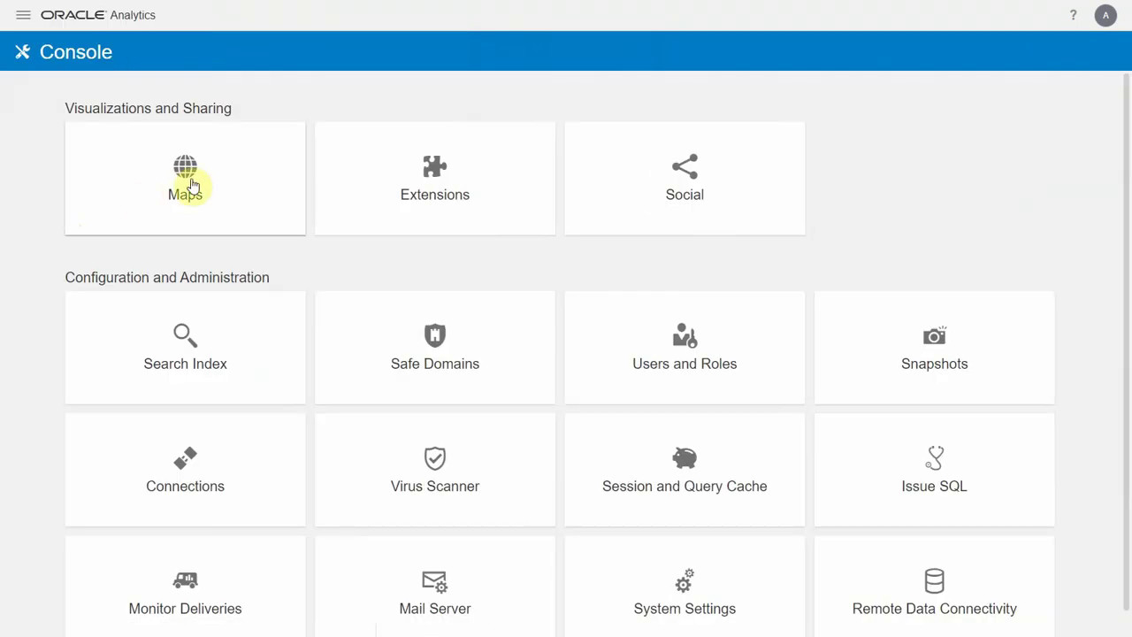
left_click(189, 182)
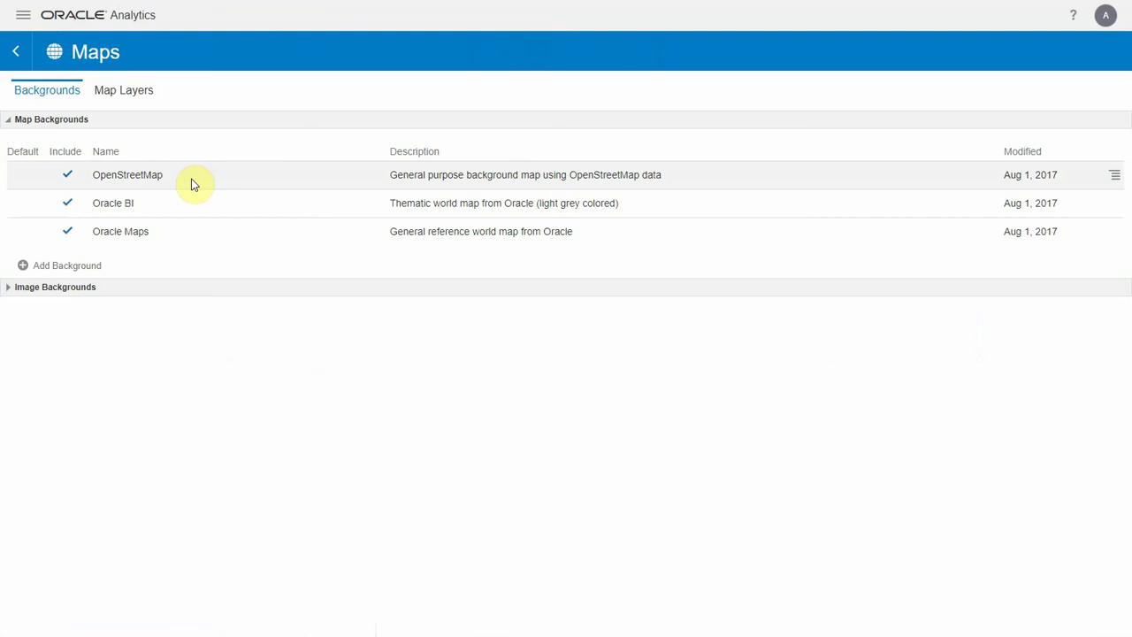
left_click(11, 290)
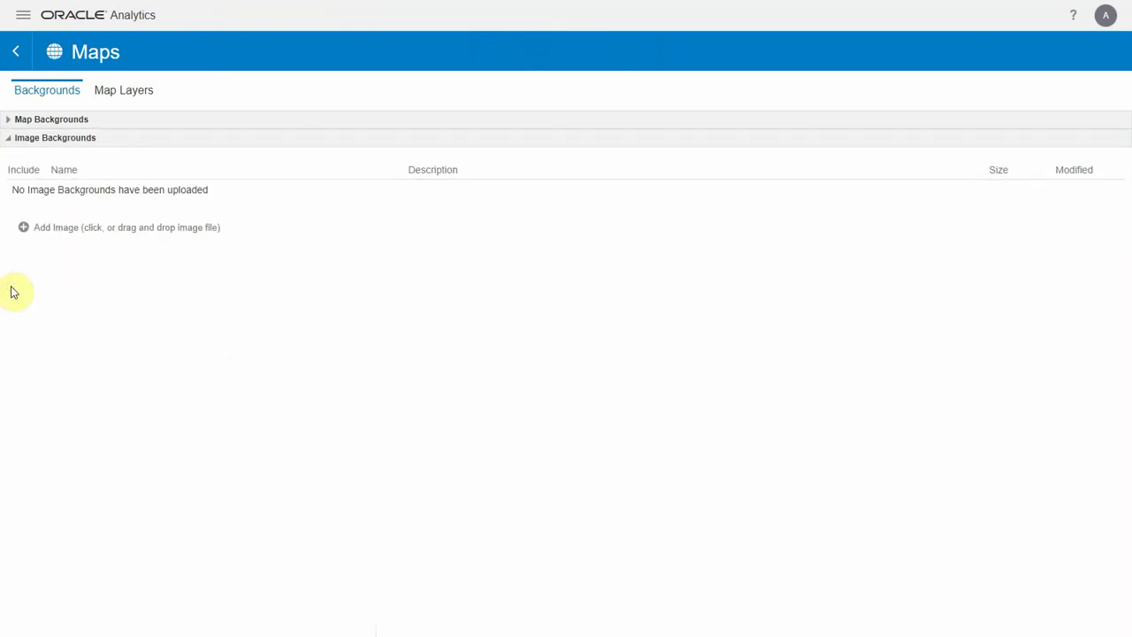
left_click(147, 229)
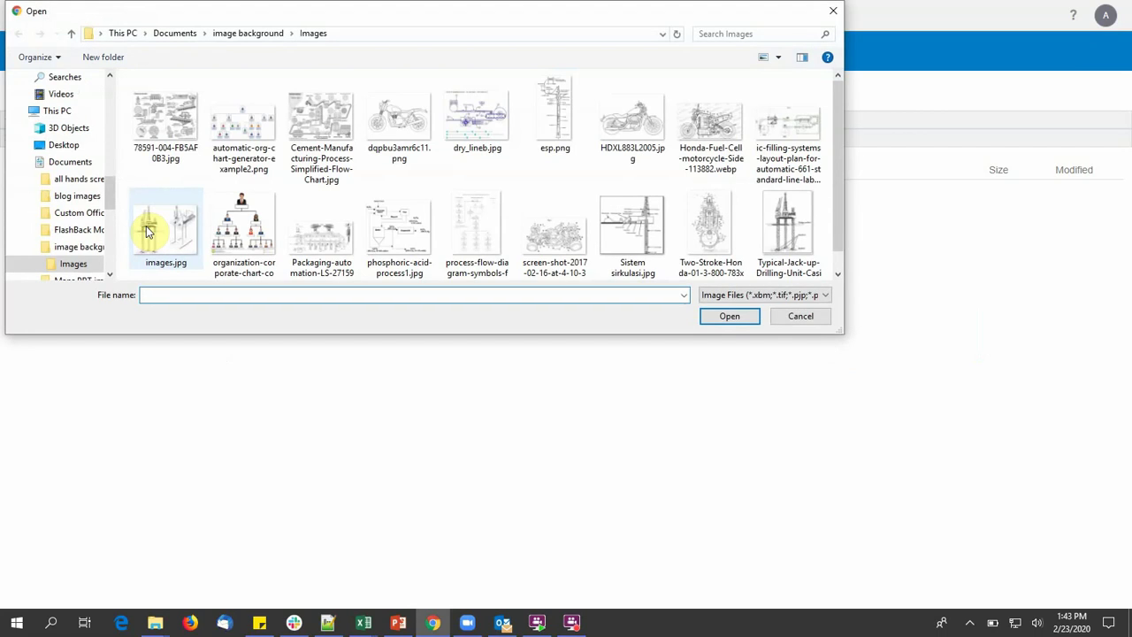
double_click(625, 137)
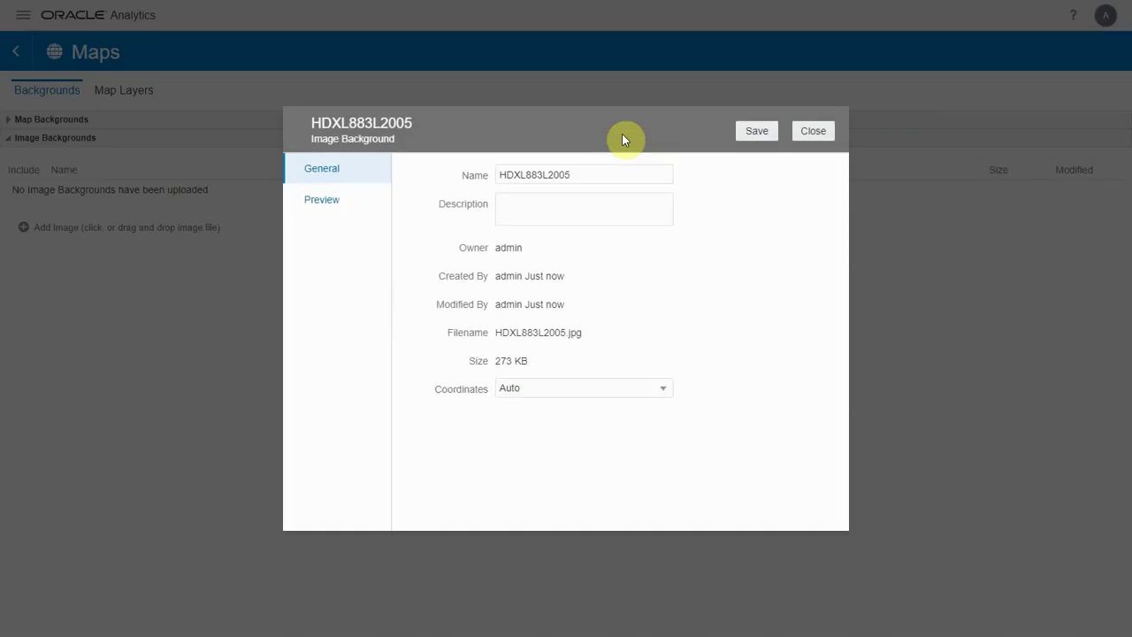
left_click_drag(579, 174, 498, 174)
type("MotorBike")
left_click(753, 132)
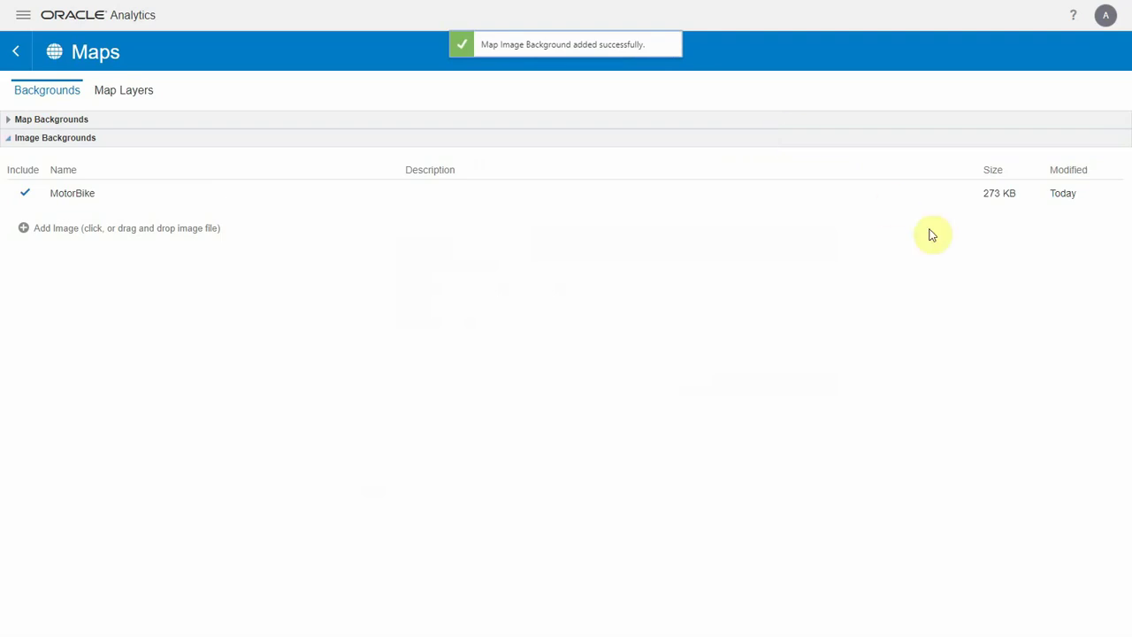
Step: Create a Polygon-type map layer from the MotorBike background, zoomed in for tracing
mouse_move(1105, 195)
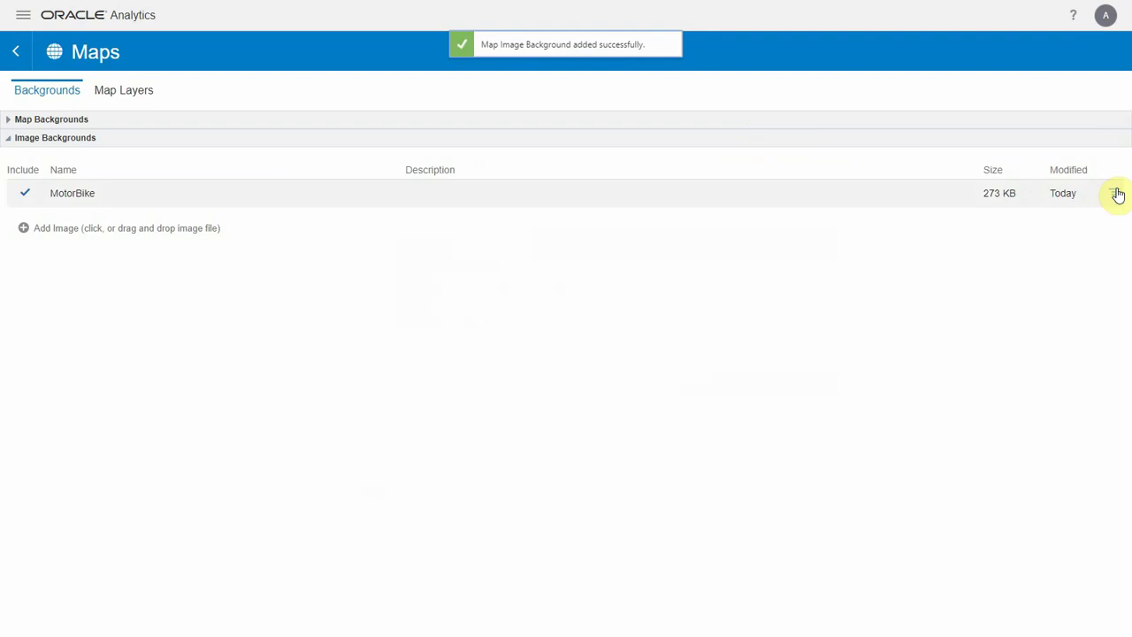
left_click(1118, 195)
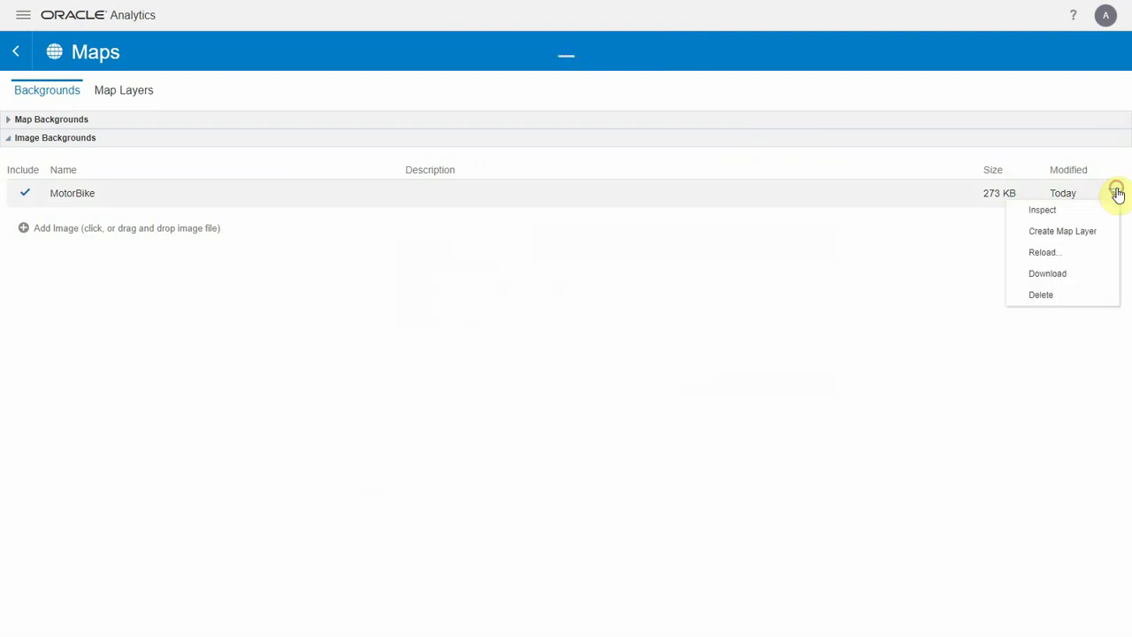
left_click(1066, 234)
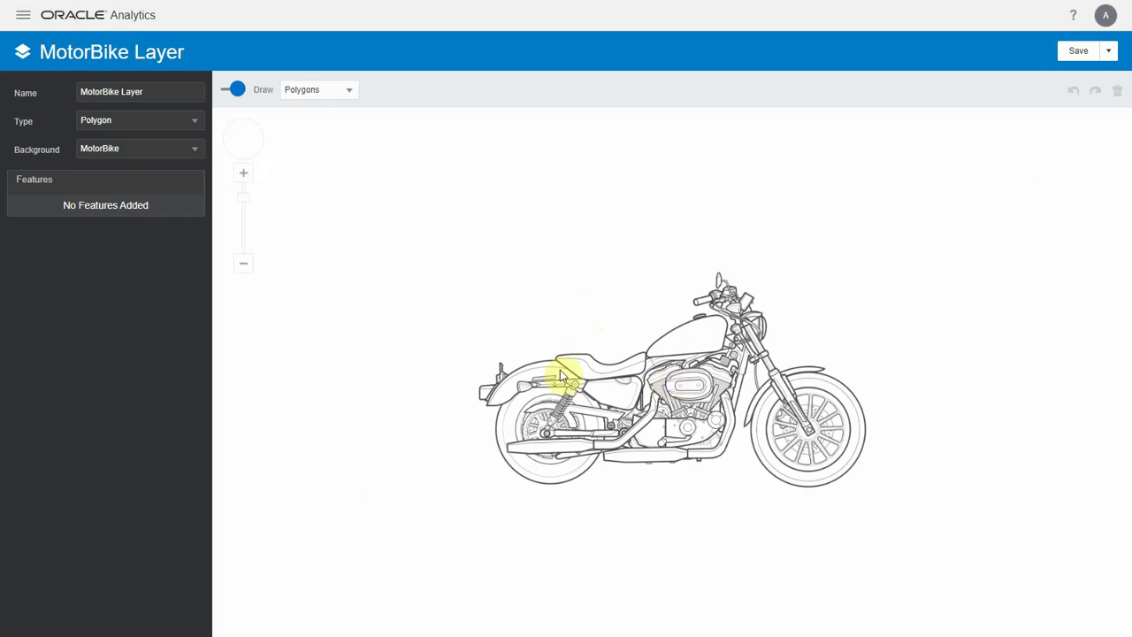
left_click(245, 174)
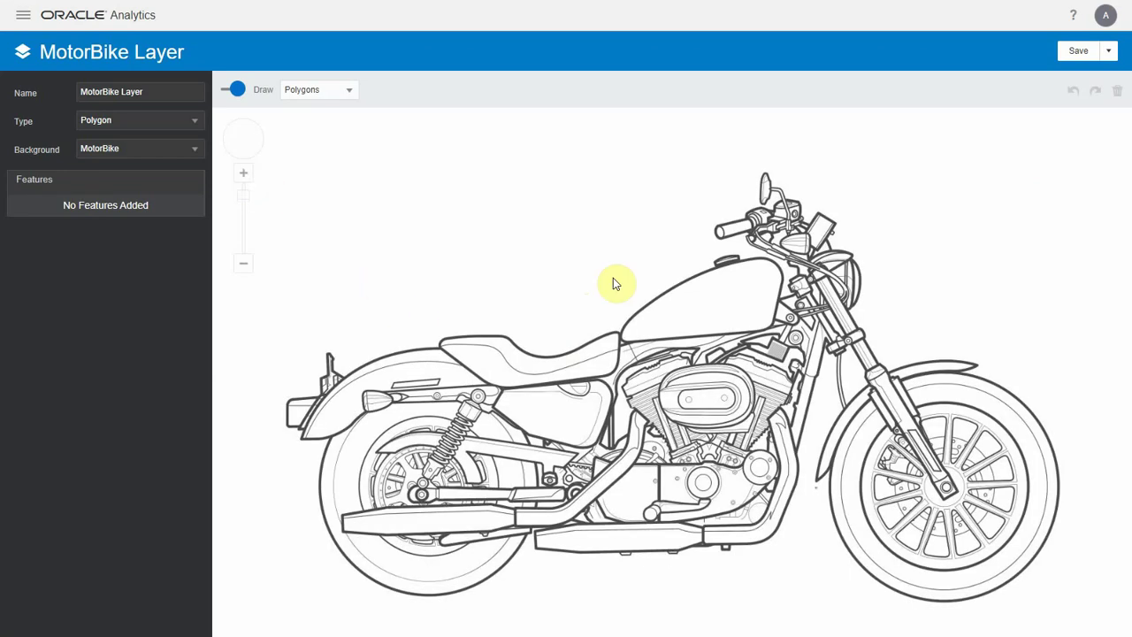
left_click(144, 124)
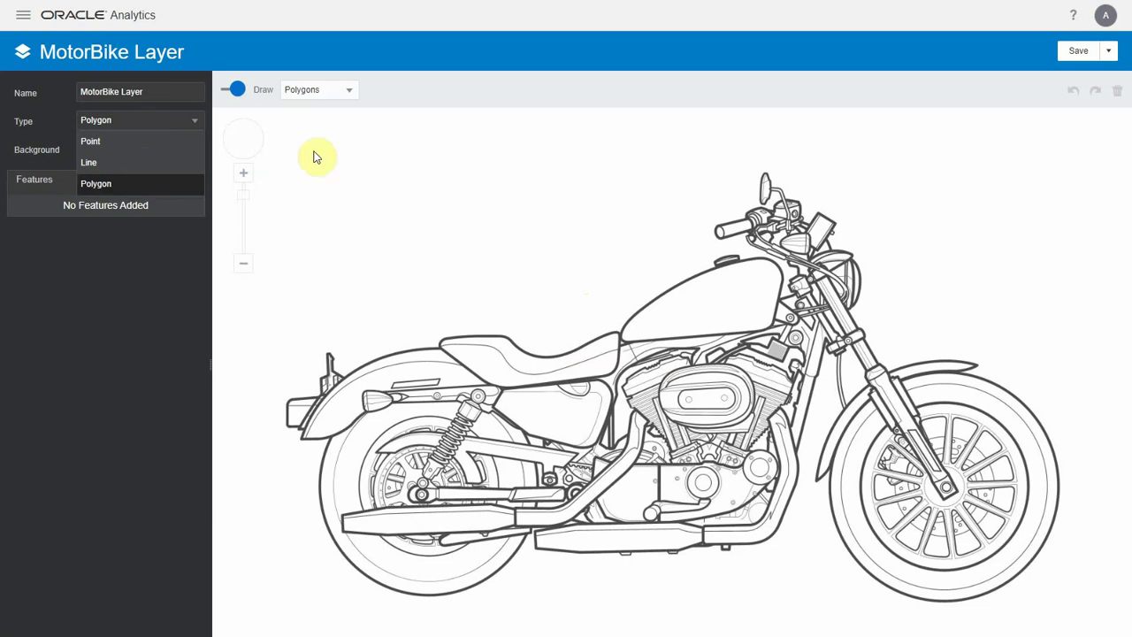
left_click(407, 185)
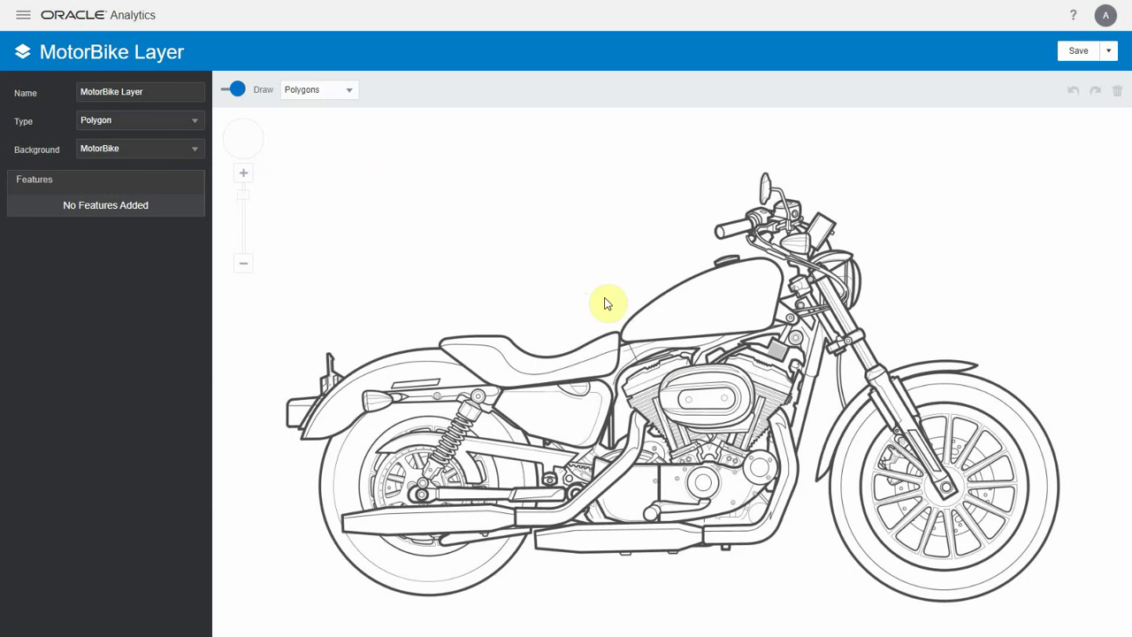
Step: Outline the fuel tank as a closed polygon and name it PT
left_click(624, 335)
left_click(632, 317)
left_click(701, 274)
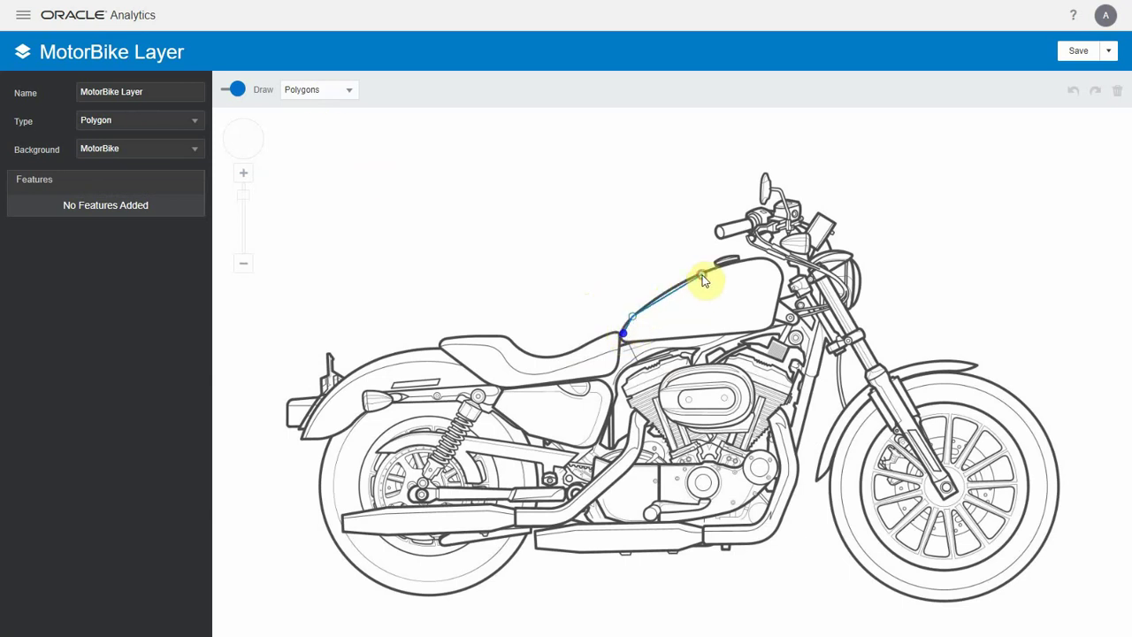
left_click(741, 263)
left_click(765, 261)
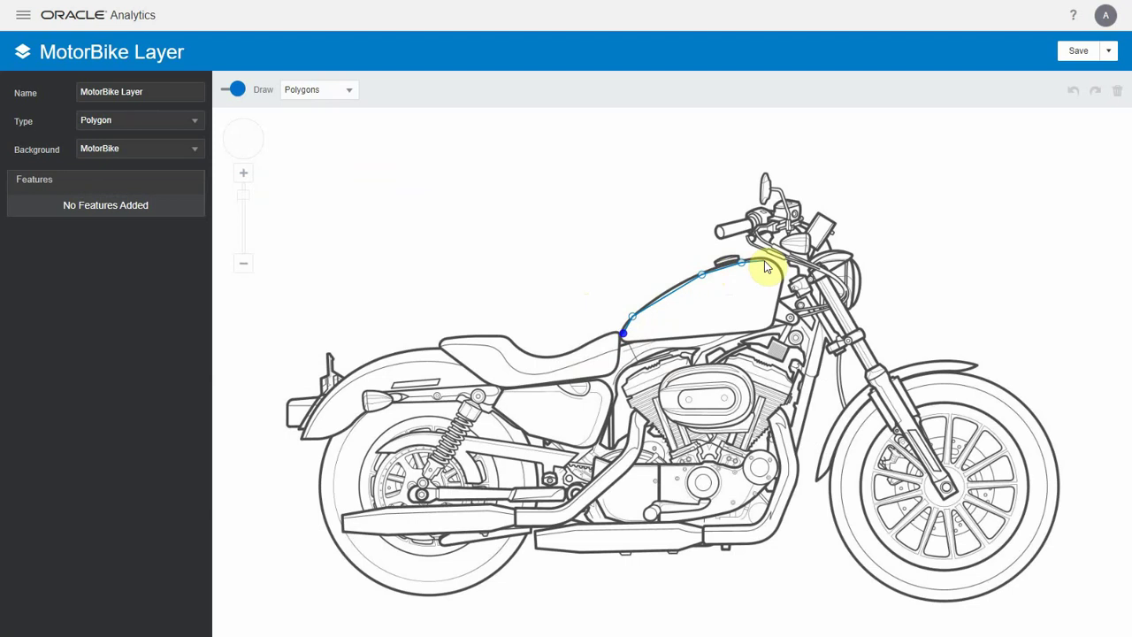
left_click(780, 271)
left_click(775, 299)
left_click(768, 326)
left_click(624, 333)
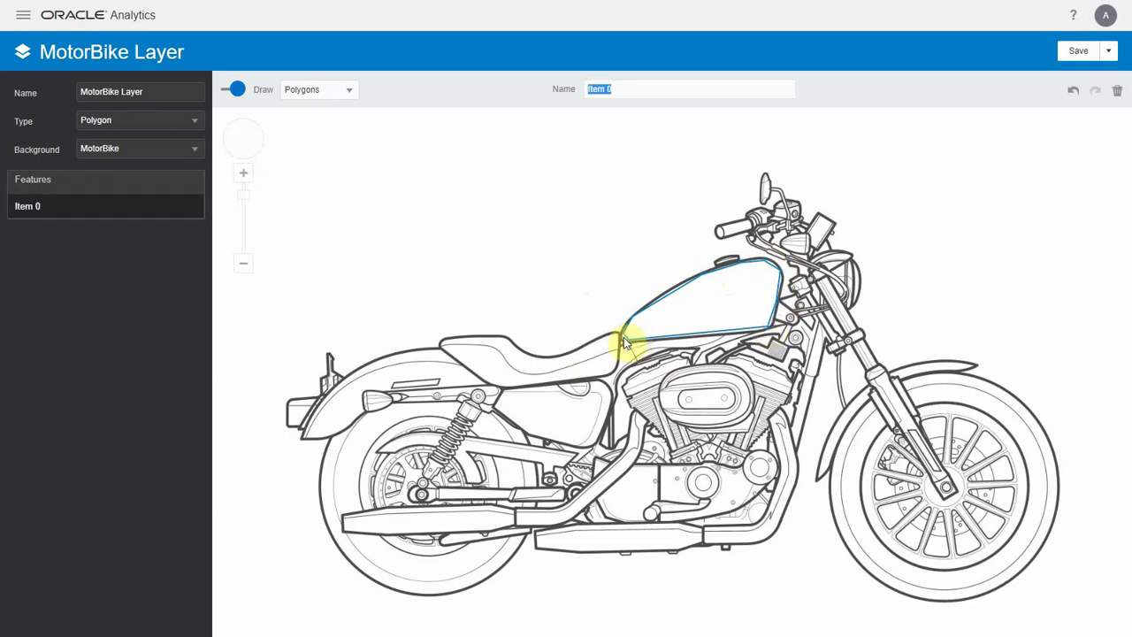
type("PT")
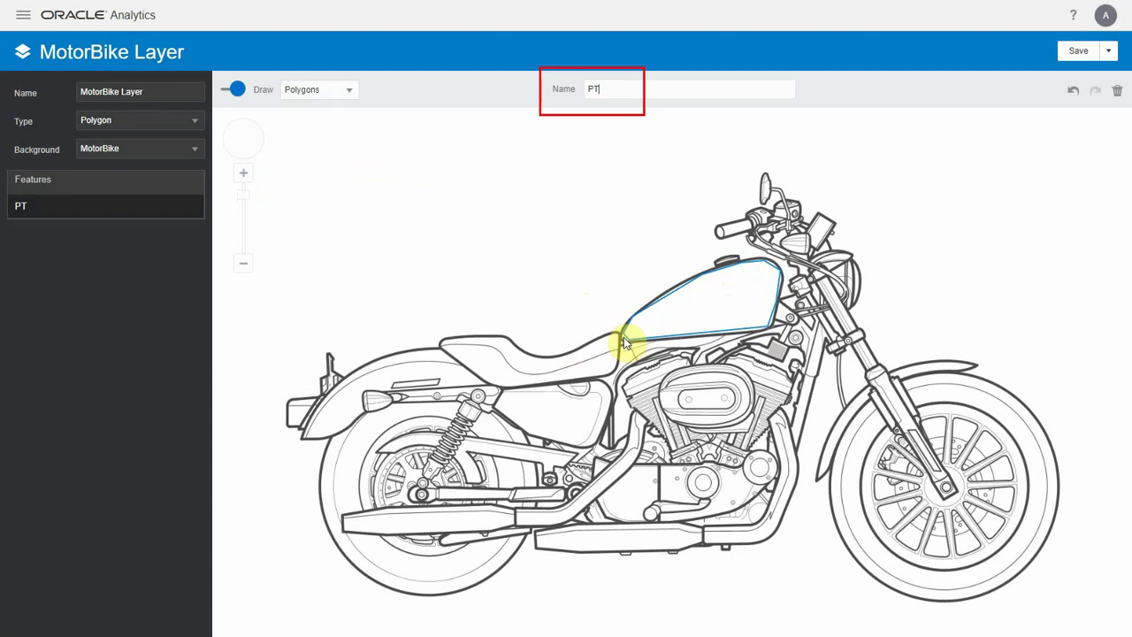
Step: Outline the seat as a closed polygon and name it Seat
left_click(442, 343)
left_click(501, 337)
left_click(528, 353)
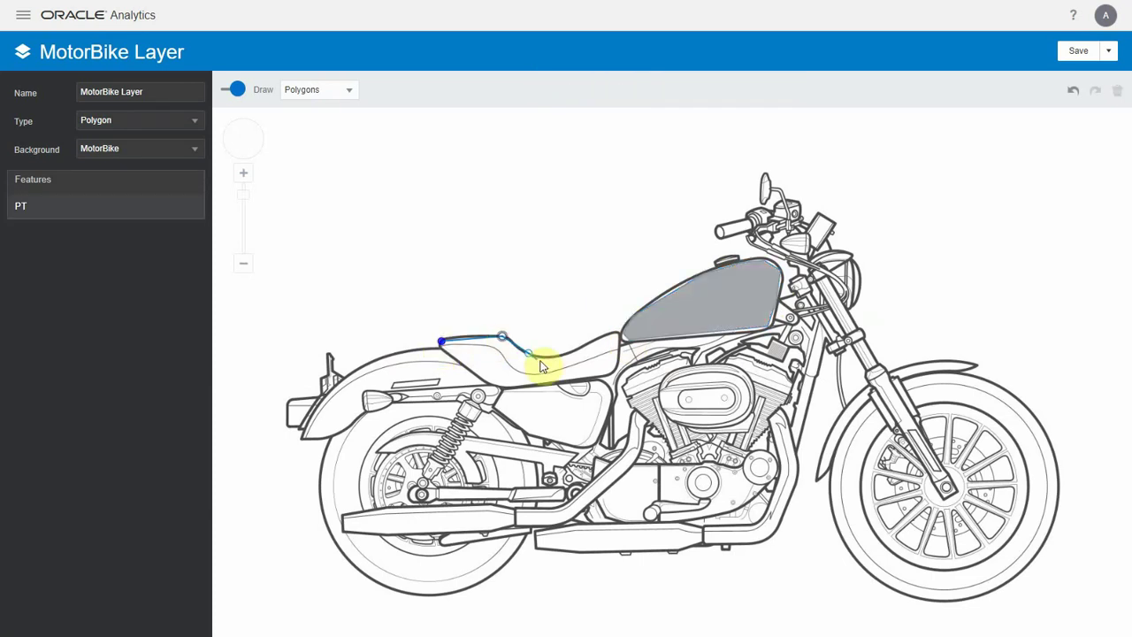
left_click(546, 357)
left_click(575, 350)
left_click(617, 334)
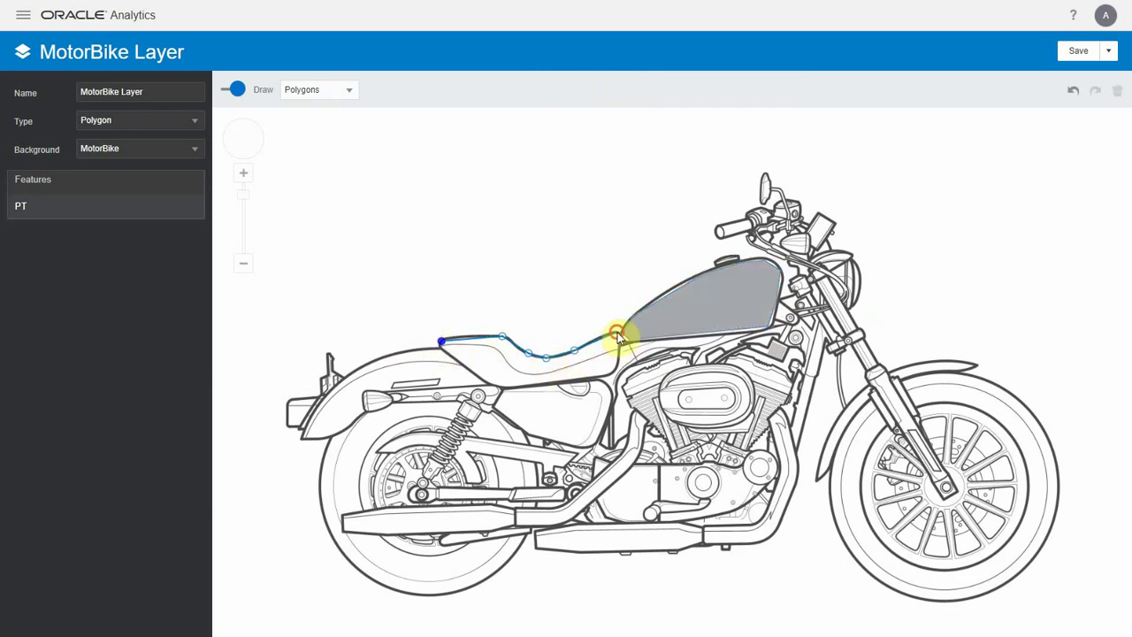
left_click(605, 375)
left_click(485, 387)
left_click(441, 341)
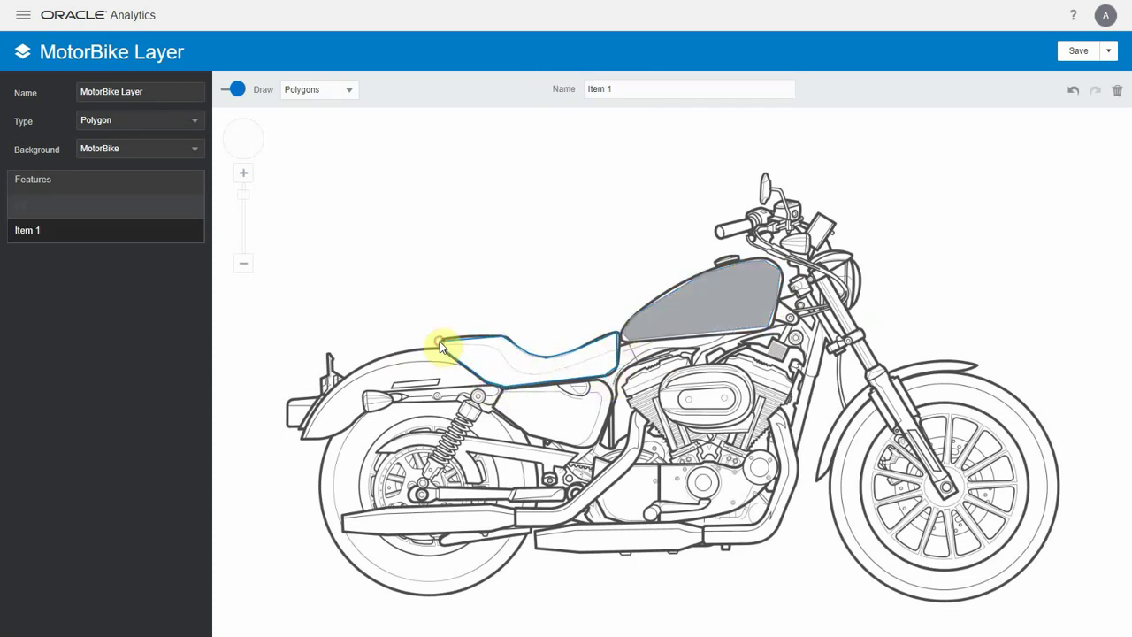
key("ctrl+a")
type("Seat")
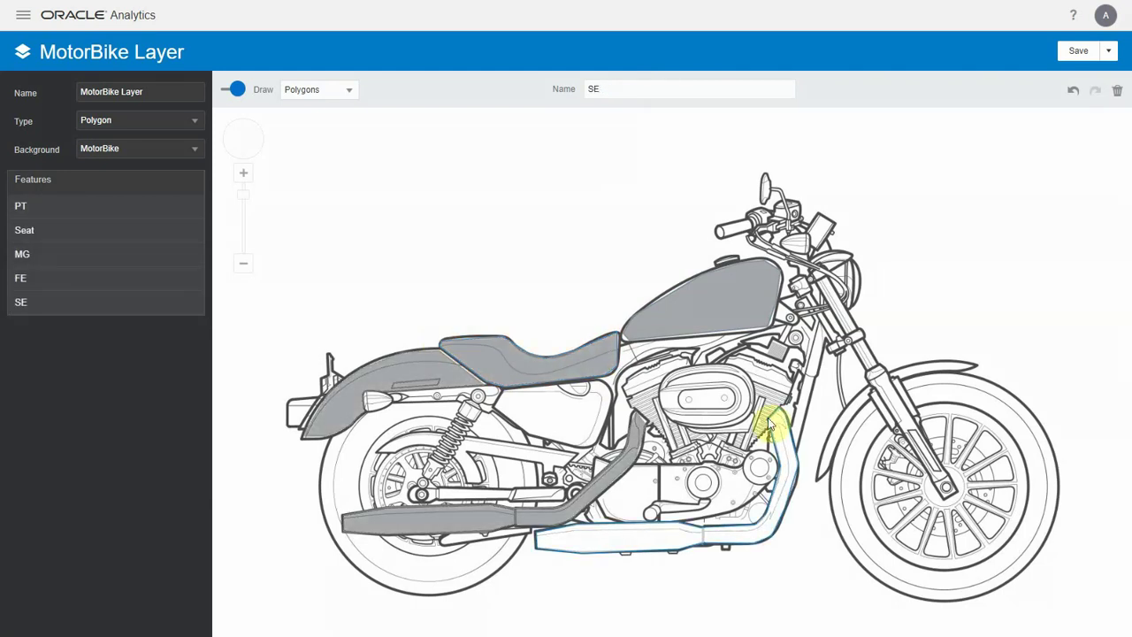
Step: Switch drawing to circles and draw circles over the front and rear wheels, naming them FT and BT
left_click(769, 425)
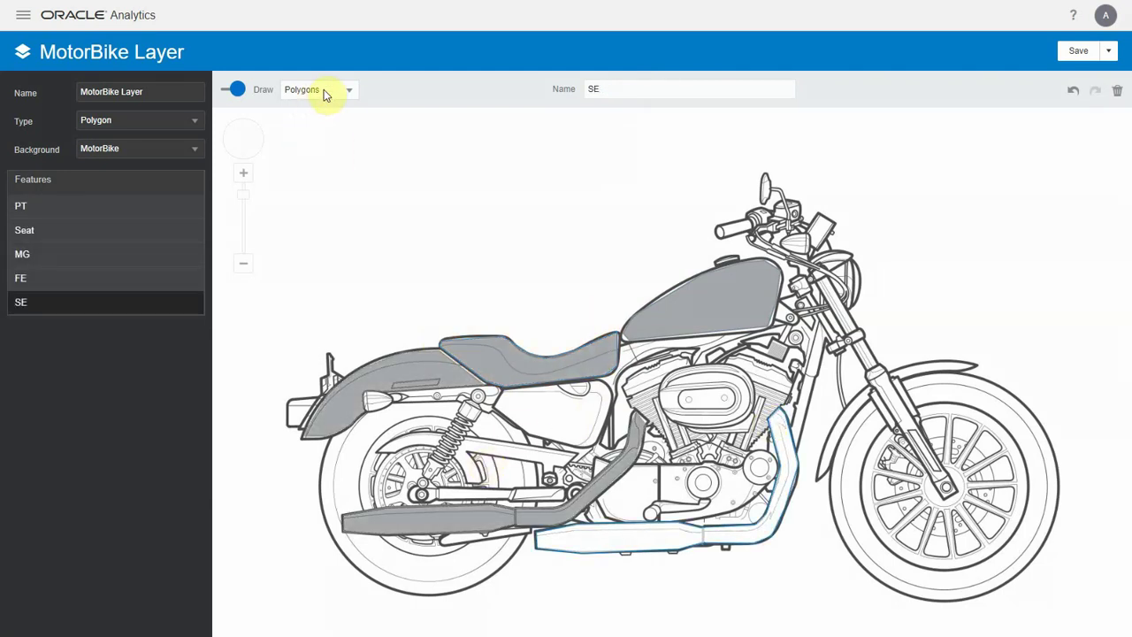
left_click(350, 99)
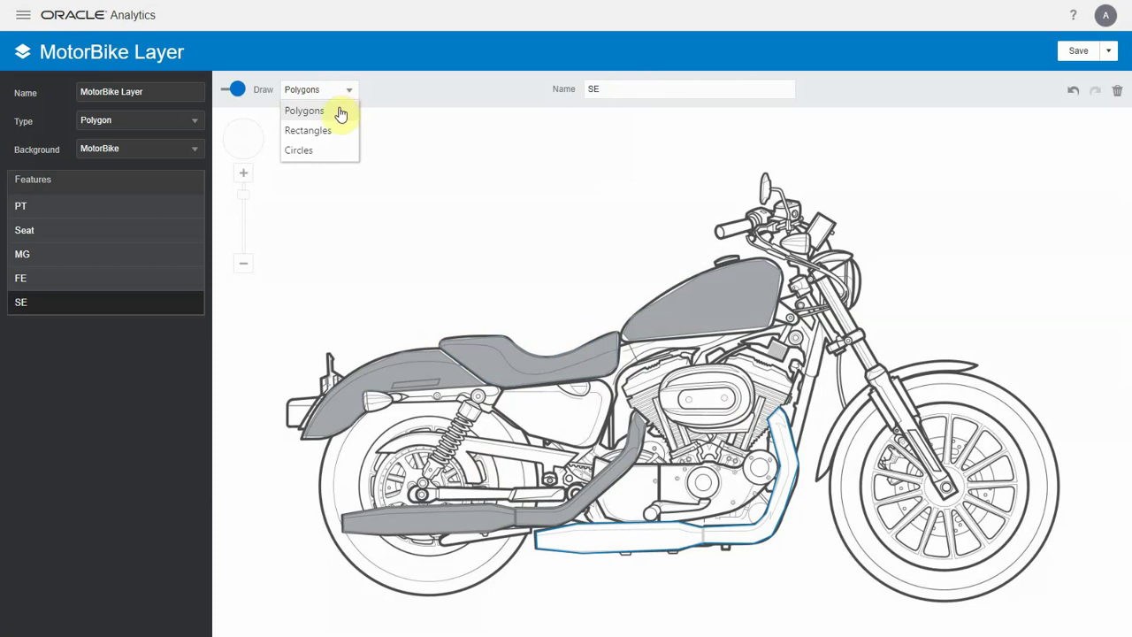
left_click(306, 151)
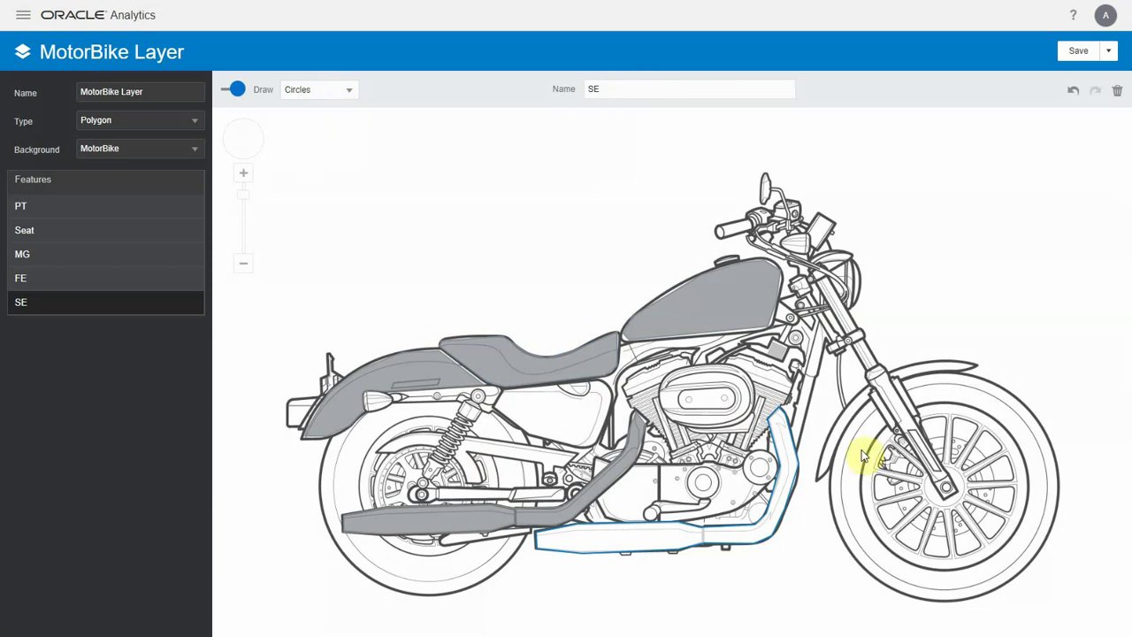
left_click_drag(941, 481, 1043, 527)
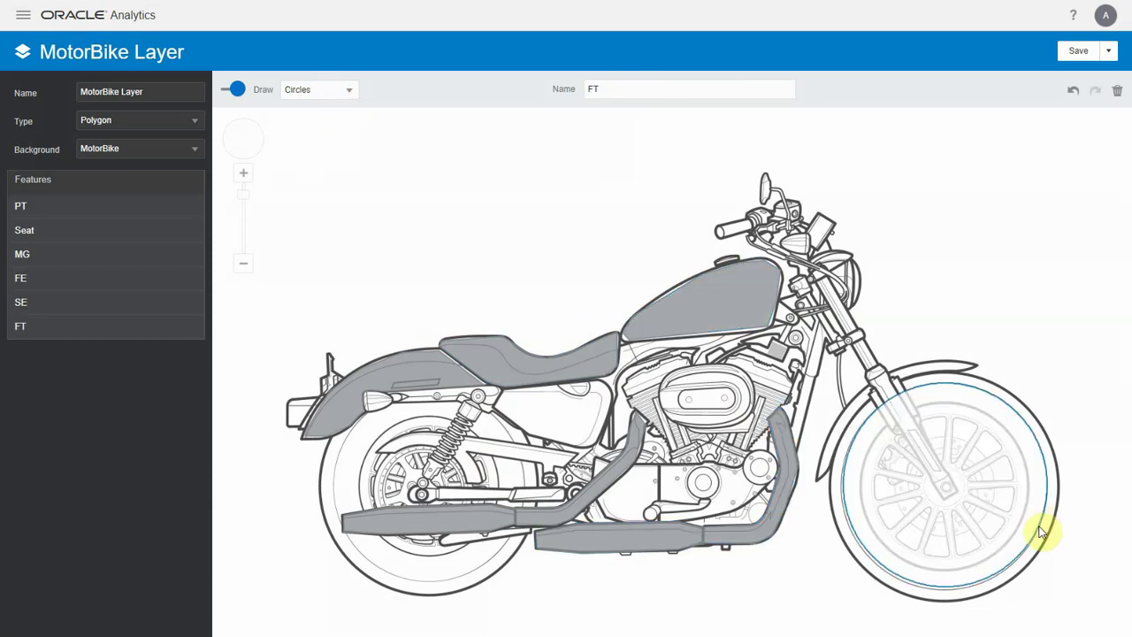
left_click_drag(425, 489, 522, 503)
type("BT")
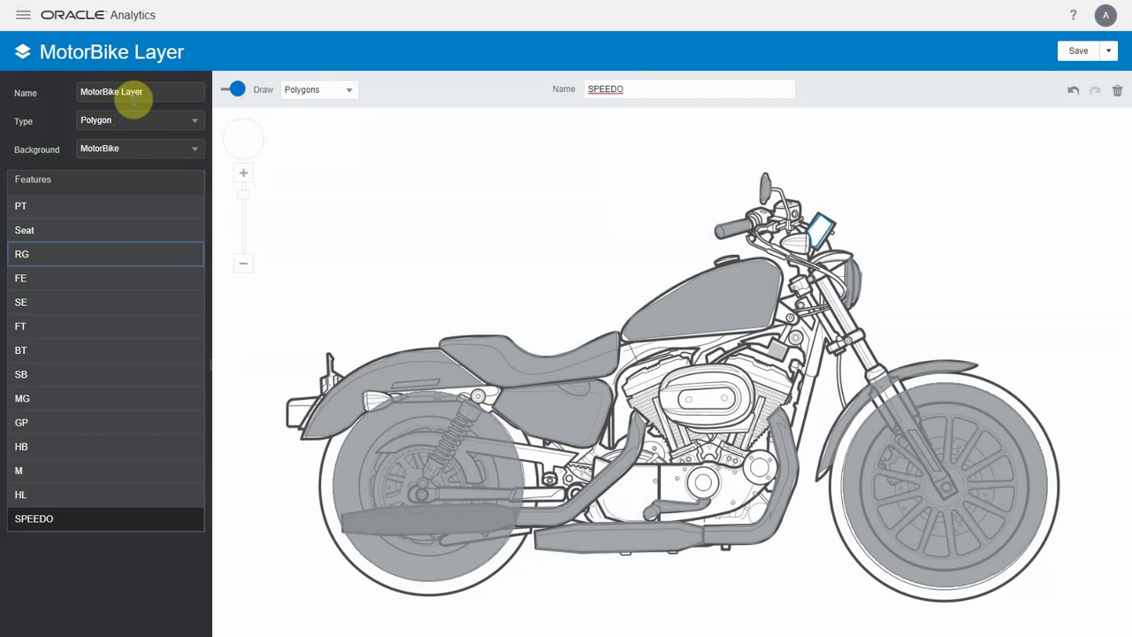
Step: Save MotorBike Layer with its 14 features and go back to the Console
left_click(1072, 55)
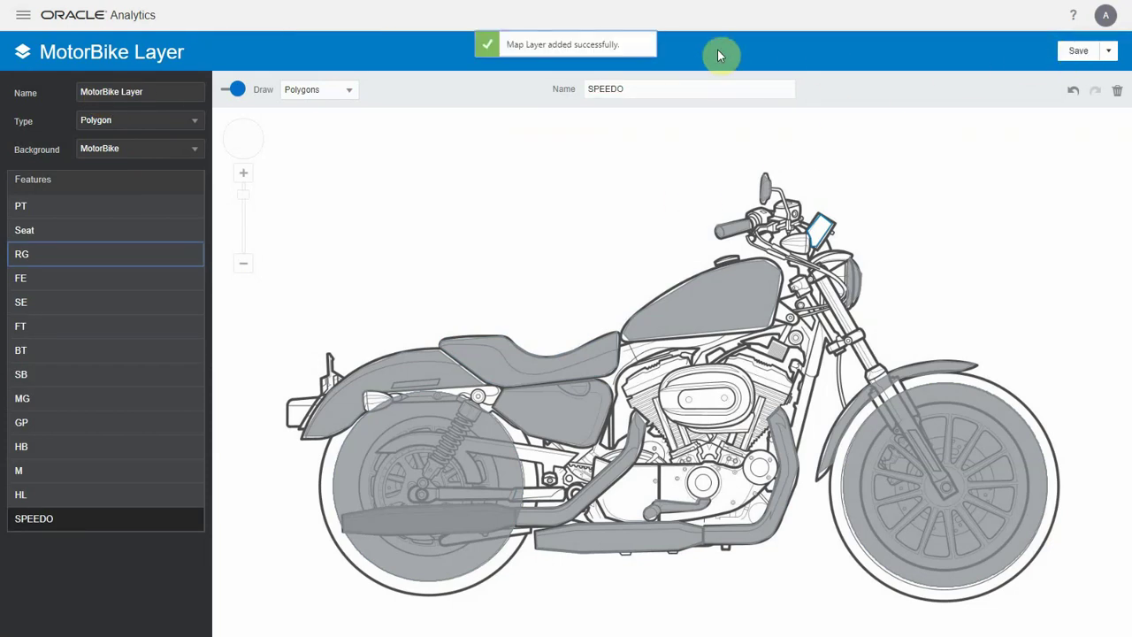
left_click(641, 46)
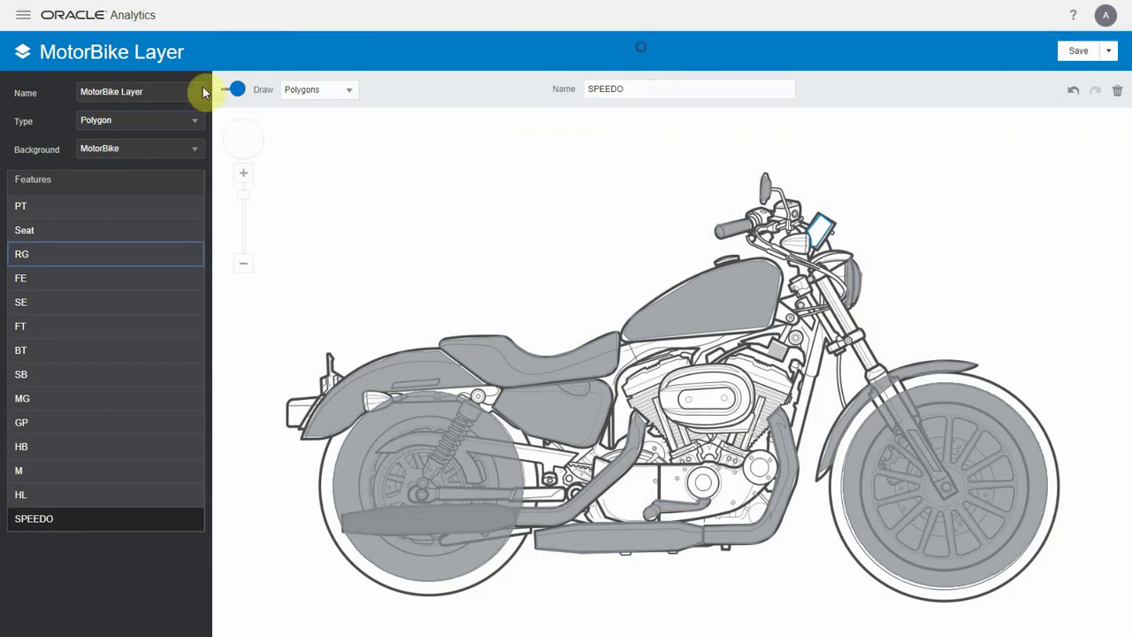
left_click(23, 19)
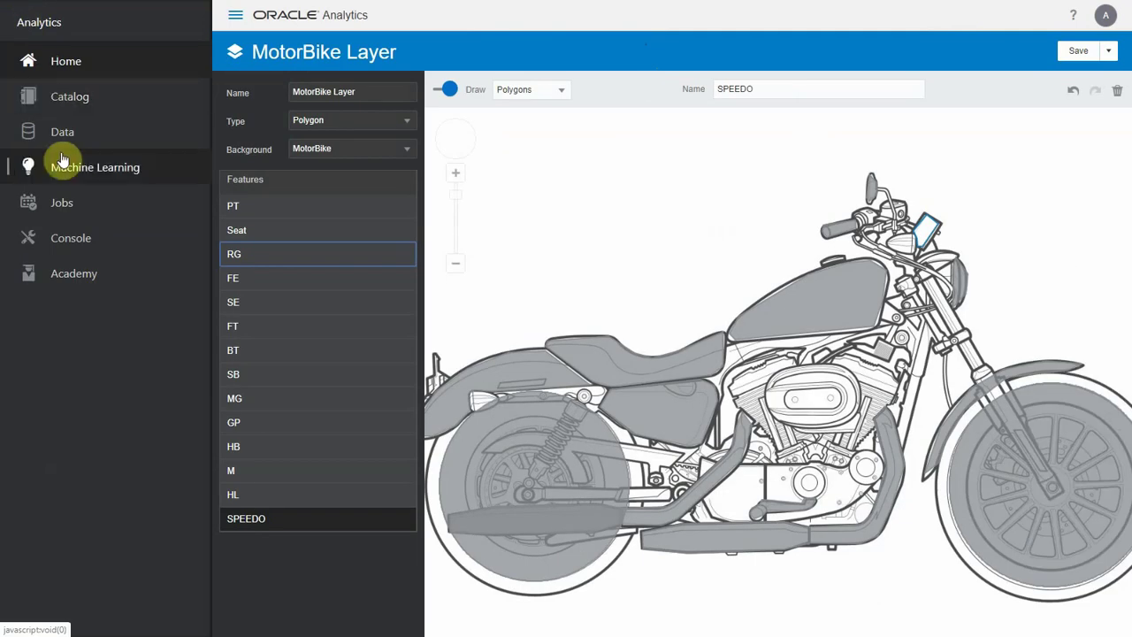
left_click(53, 233)
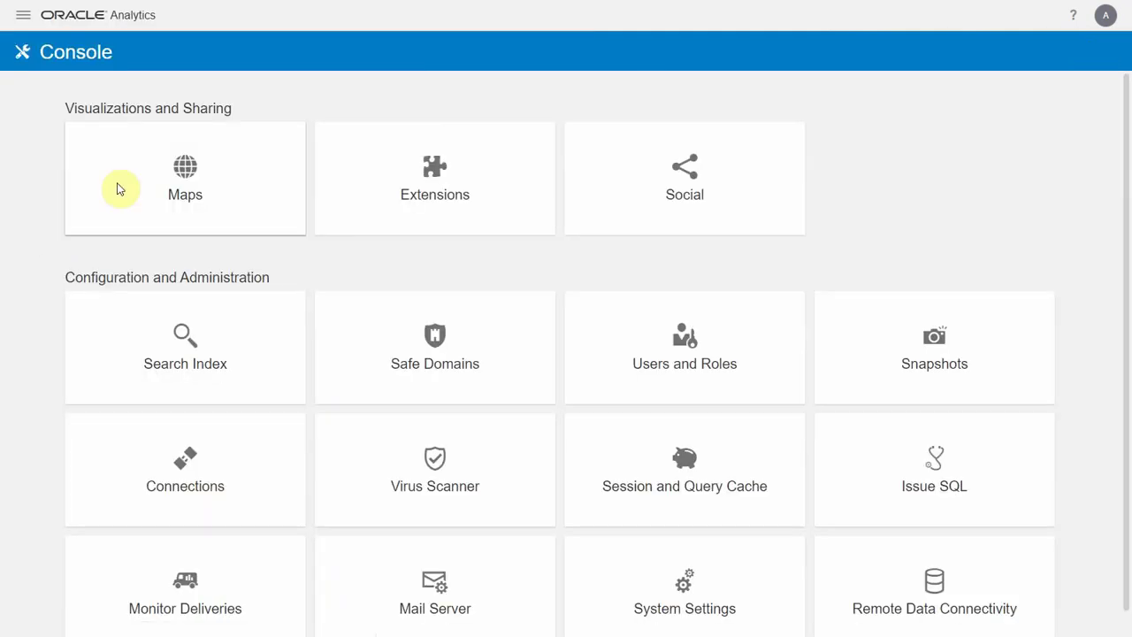
Step: Confirm MotorBike Layer (20 KB) appears under Map Layers, then return Home
left_click(174, 163)
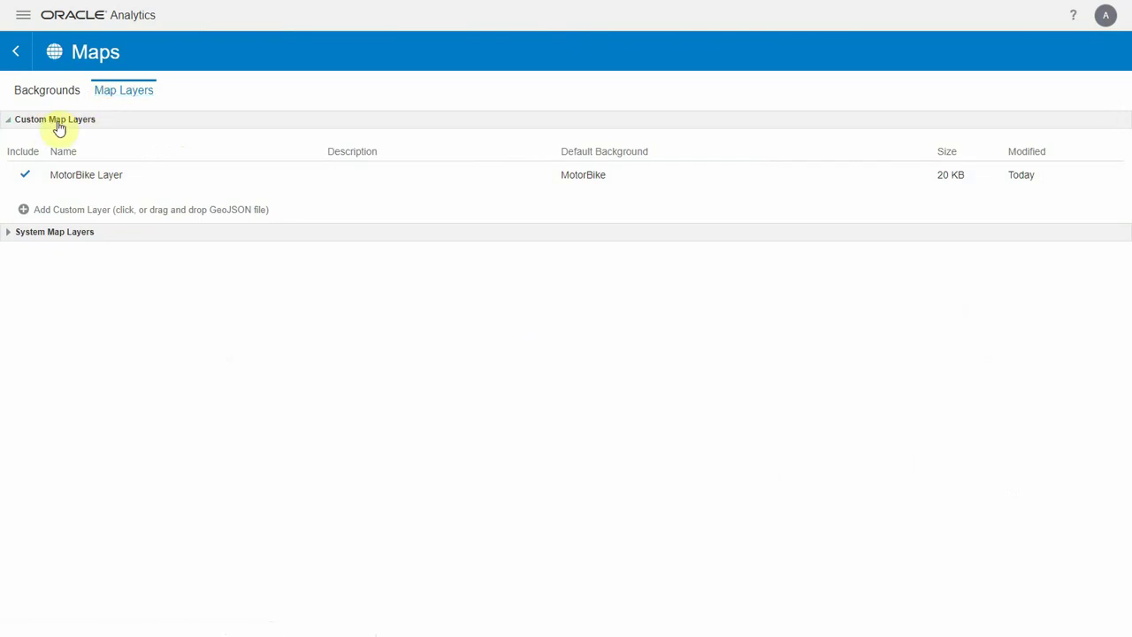
left_click(23, 15)
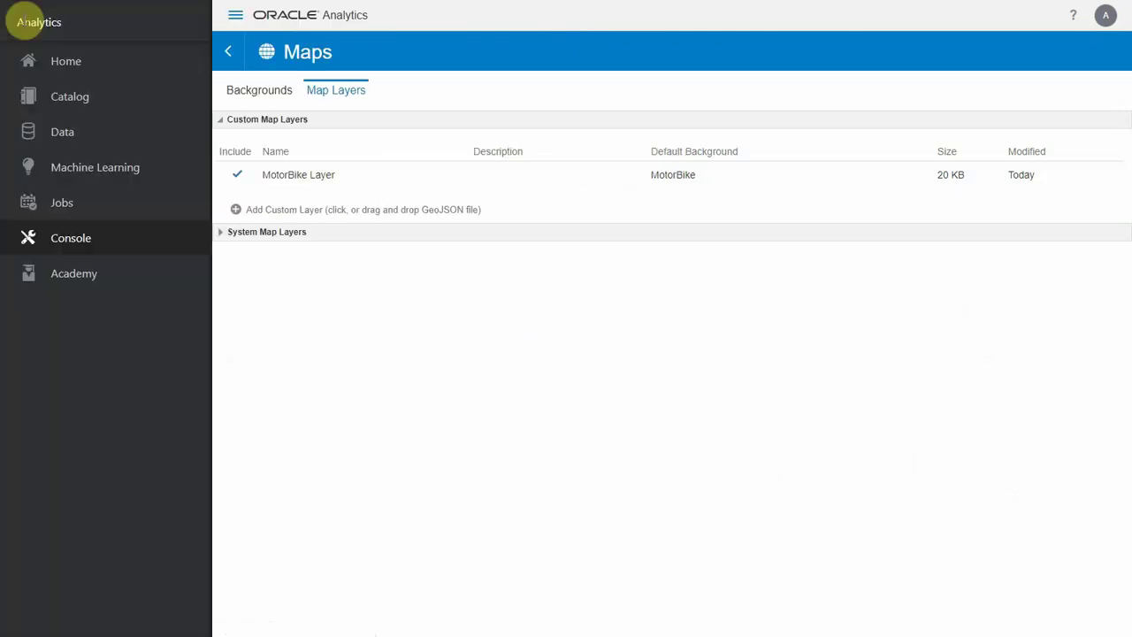
left_click(46, 71)
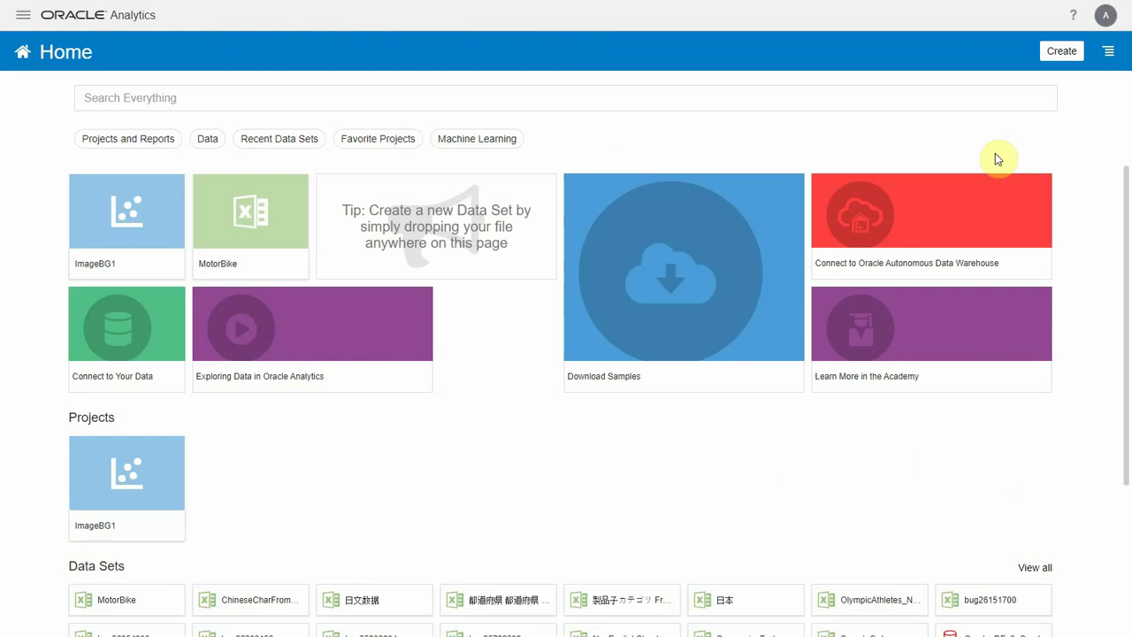
Step: Upload MotorBike.xlsx as a new data set, rename it MotorBikeParts and save it
left_click(1061, 51)
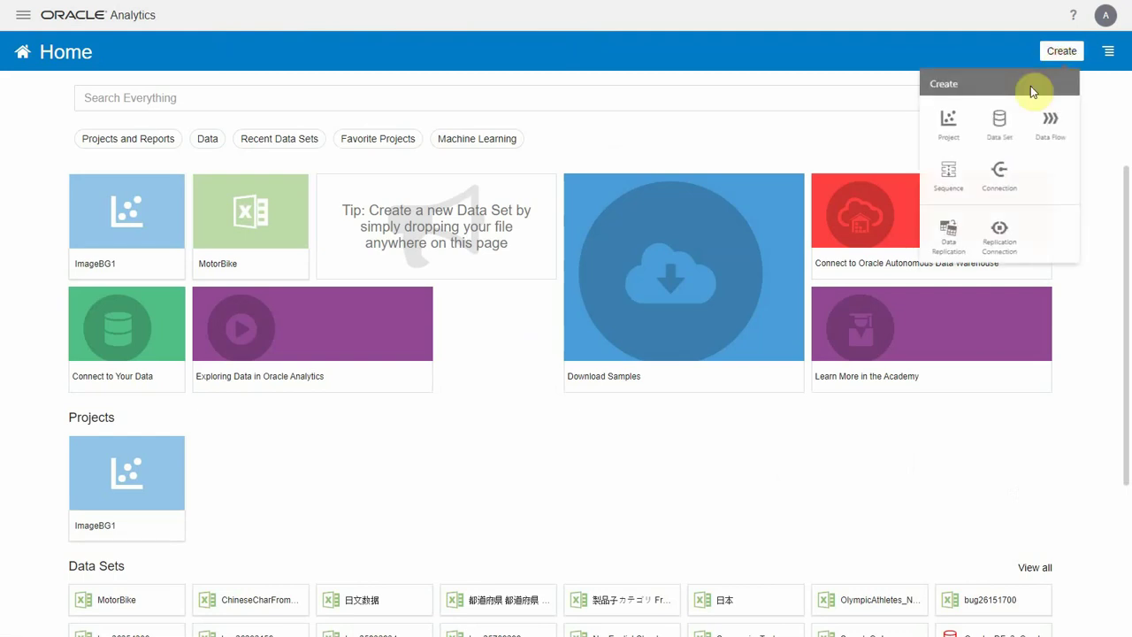
left_click(999, 129)
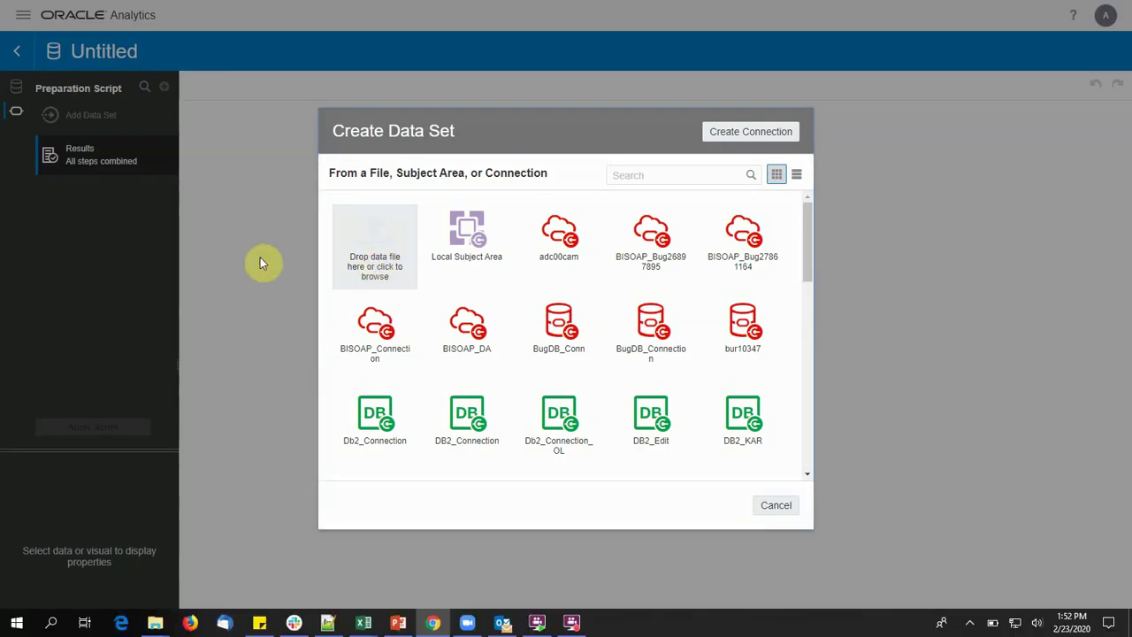
left_click(374, 248)
double_click(174, 188)
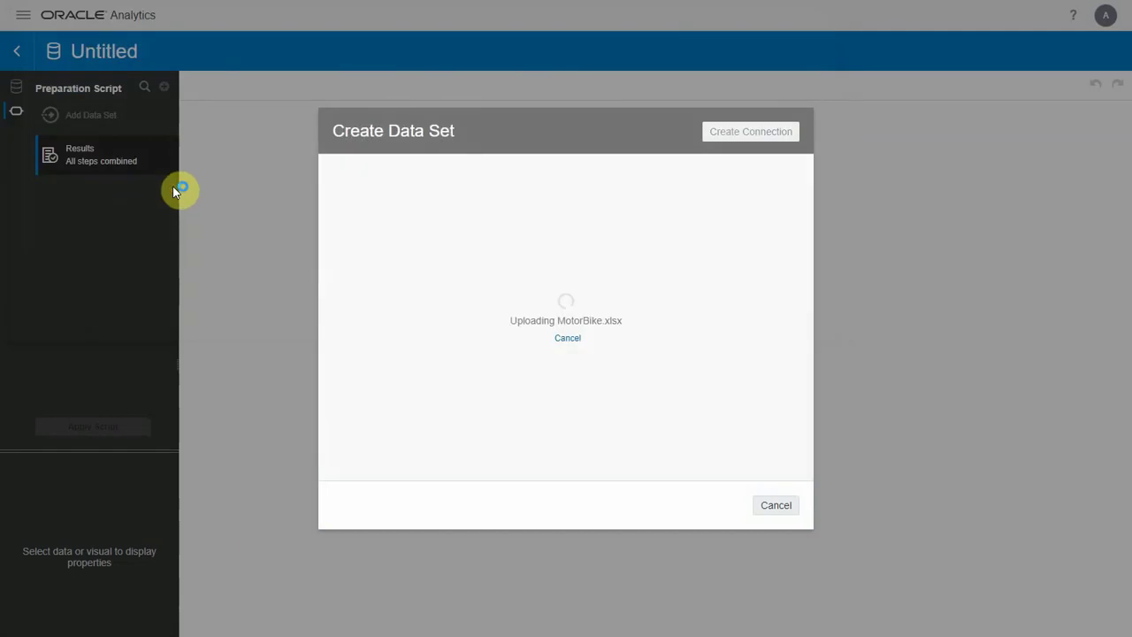
left_click(291, 85)
type("Dataset")
key("BackSpace")
key("BackSpace")
key("BackSpace")
key("BackSpace")
key("BackSpace")
key("BackSpace")
key("BackSpace")
type("Parts")
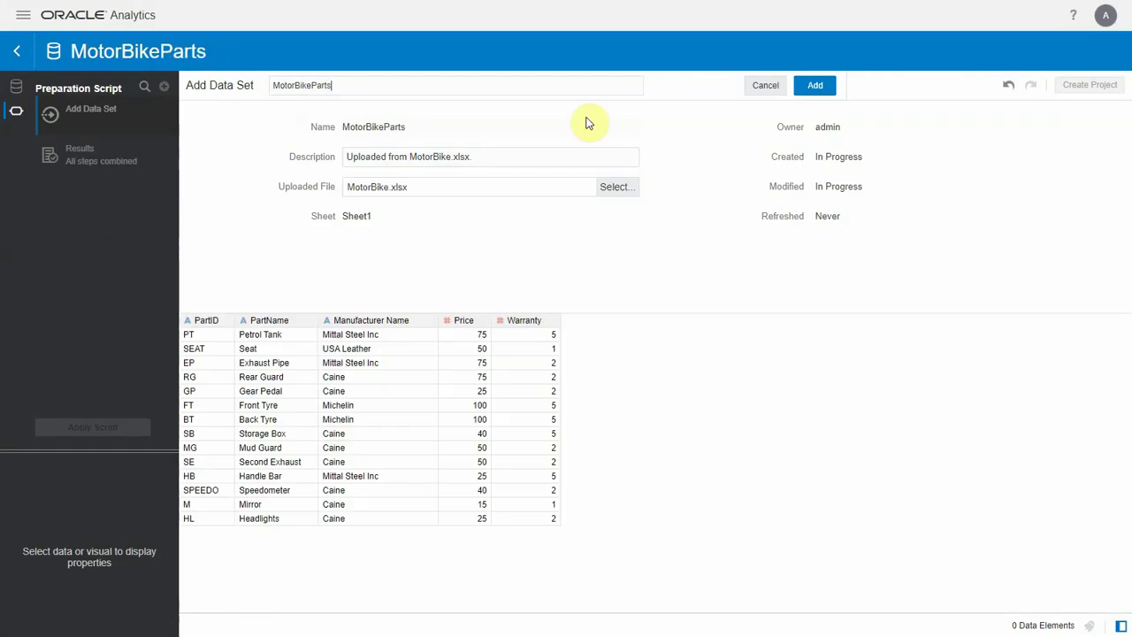
left_click(800, 92)
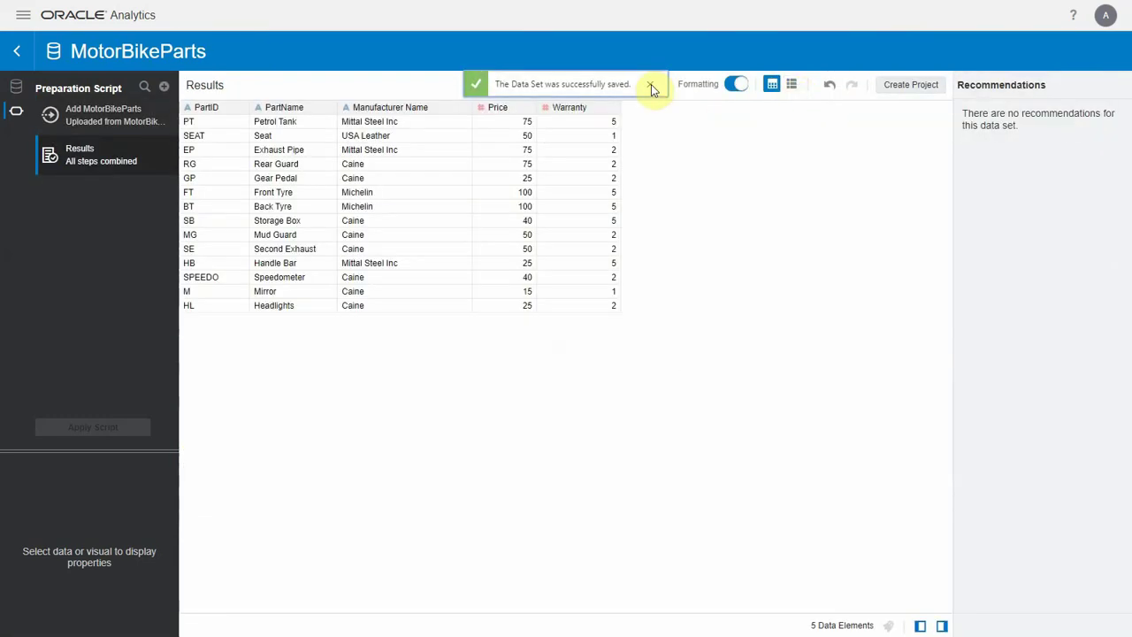
left_click(651, 84)
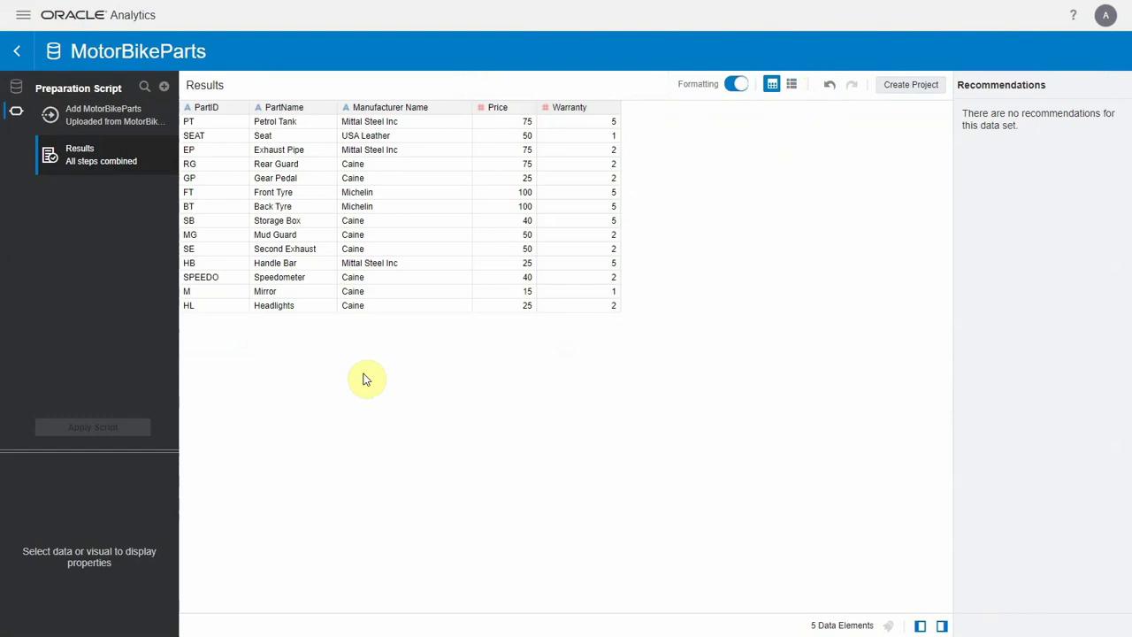
Step: Match the PartID column's location details to MotorBike Layer and apply the script
left_click(234, 109)
left_click(241, 107)
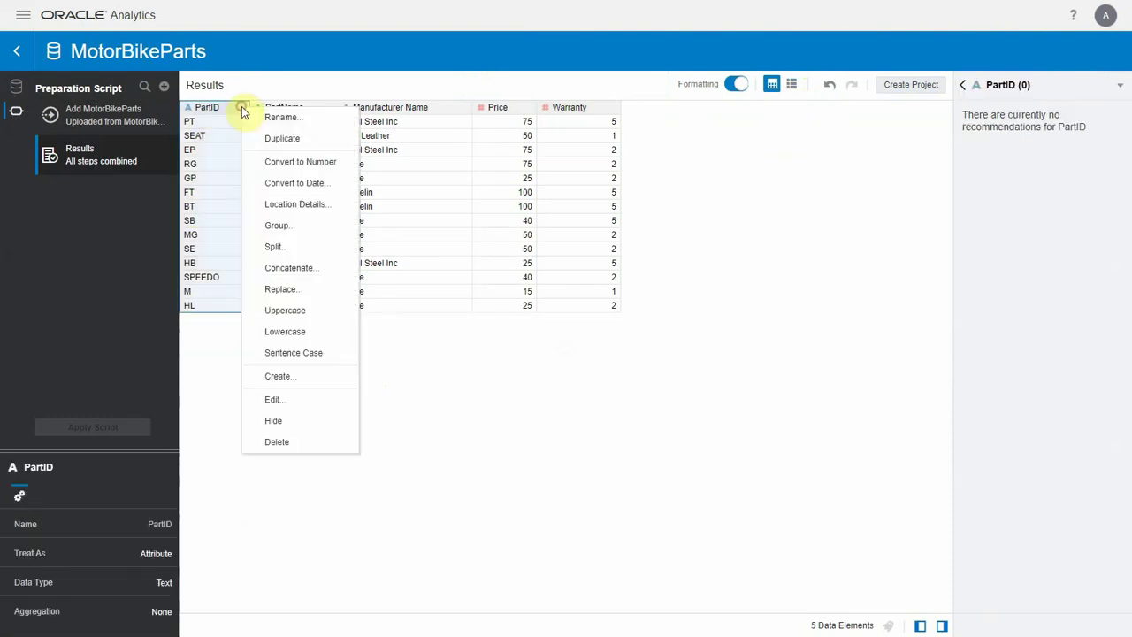
left_click(273, 207)
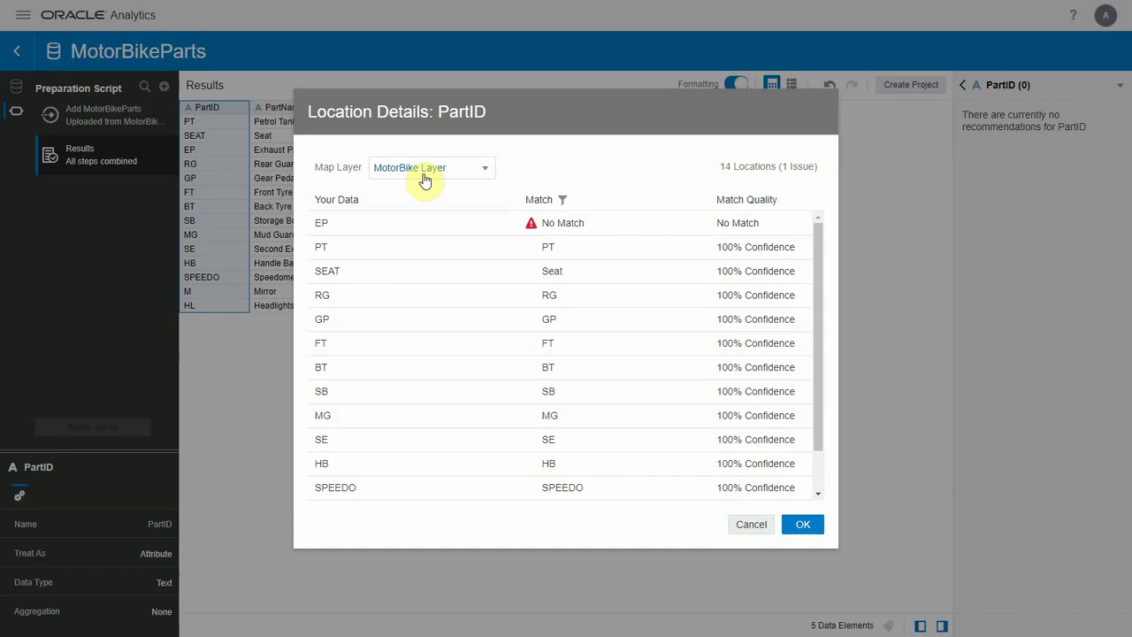
scroll(582, 362, "down", 2)
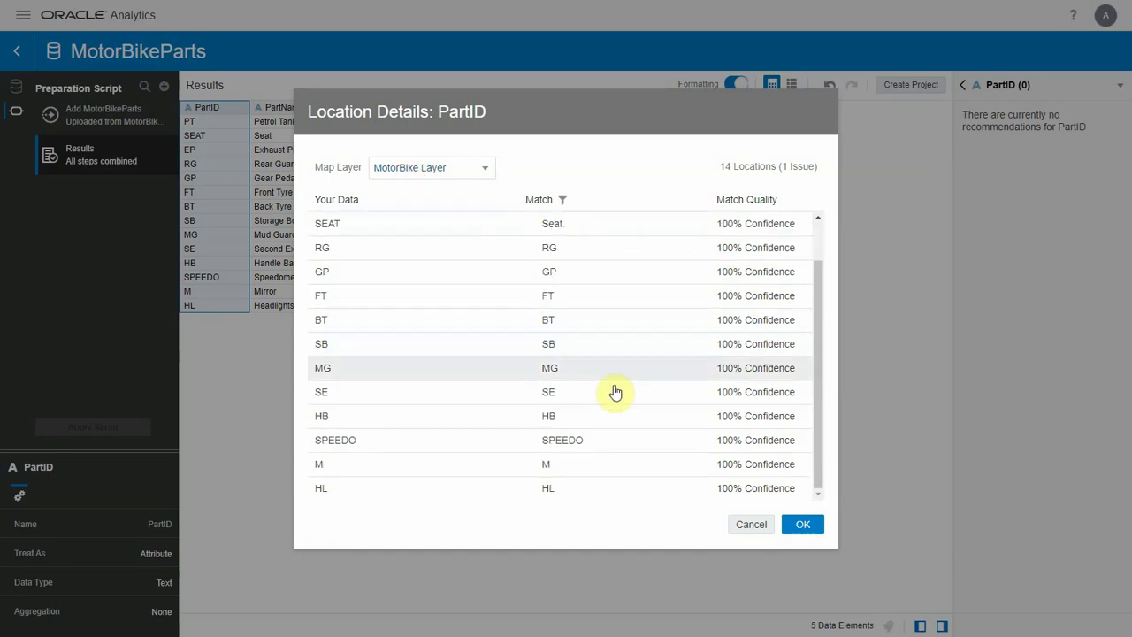
left_click(796, 523)
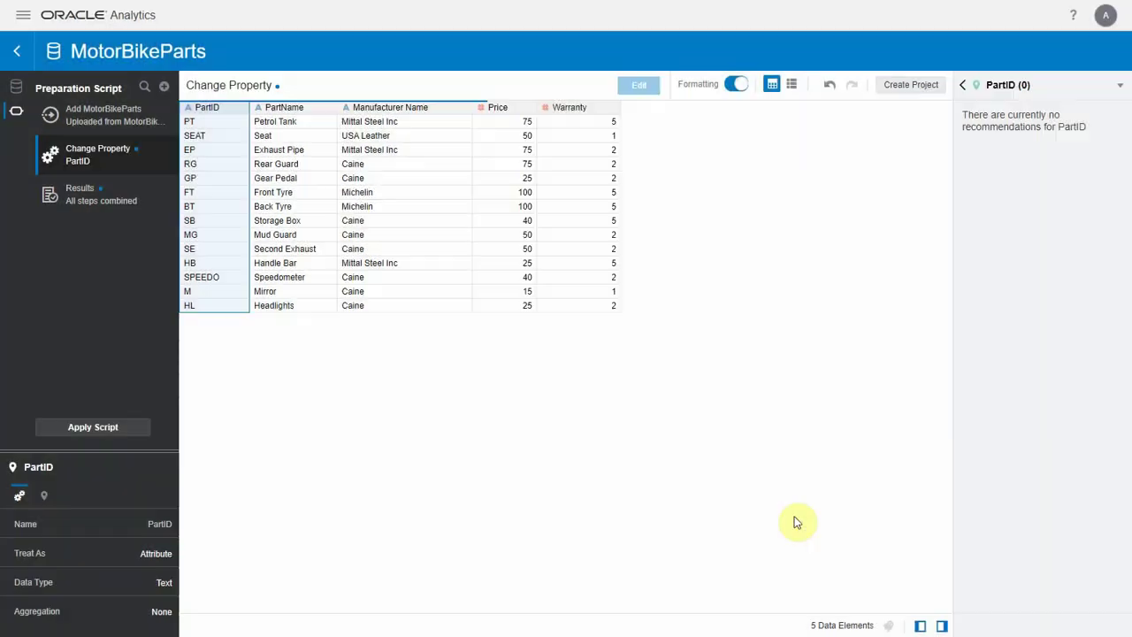
left_click(101, 428)
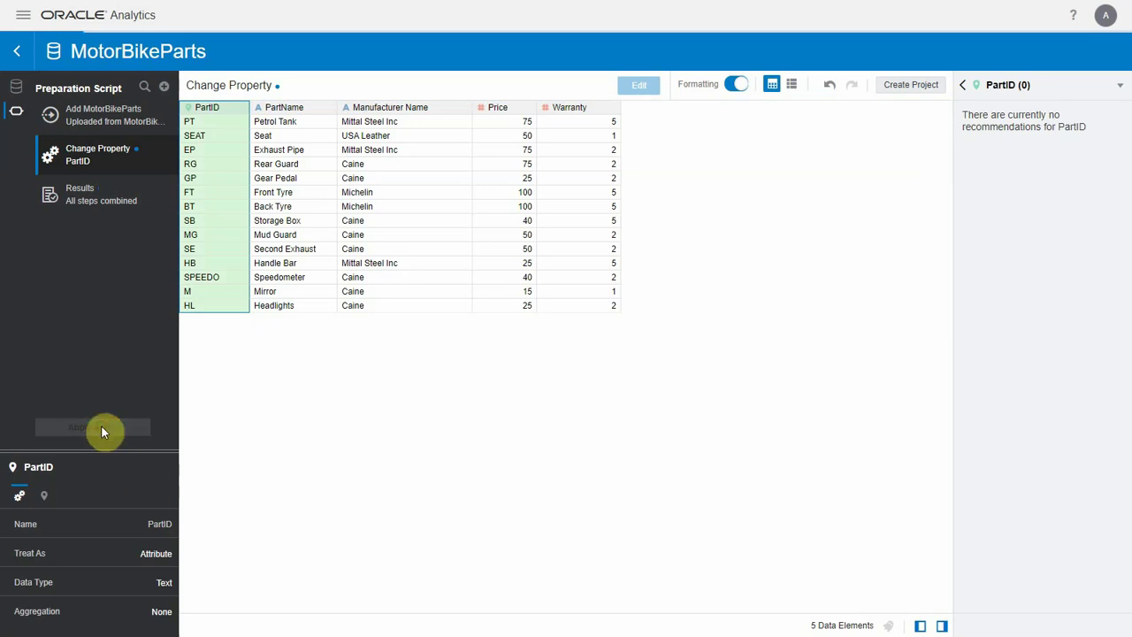
Step: Create a project with a PartID map coloured by Manufacturer Name
left_click(918, 88)
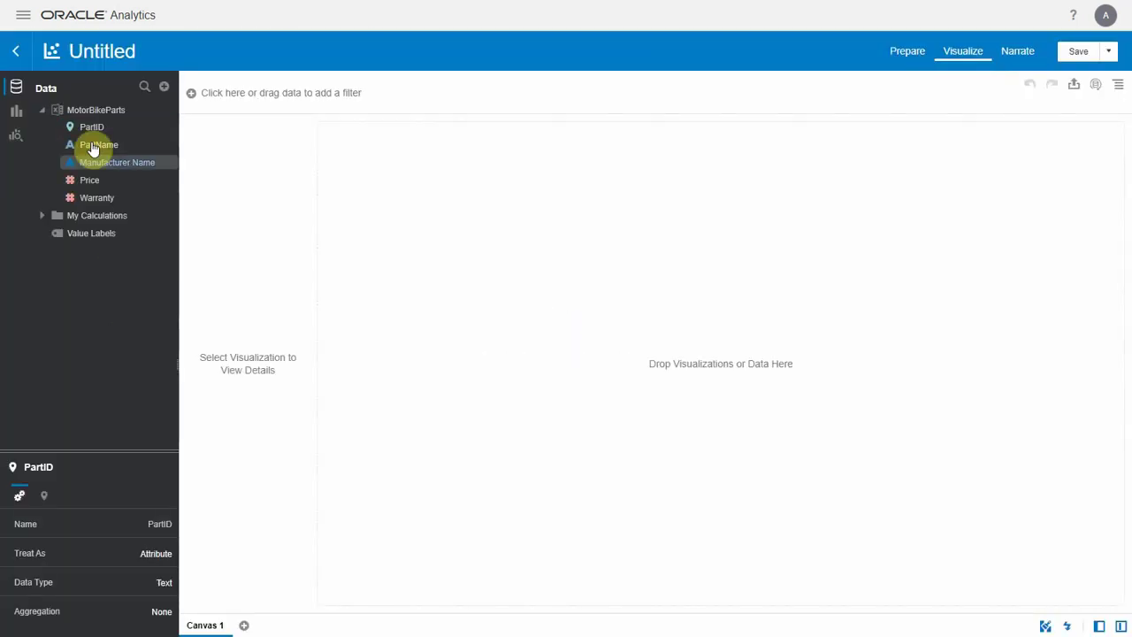
left_click_drag(91, 130, 380, 214)
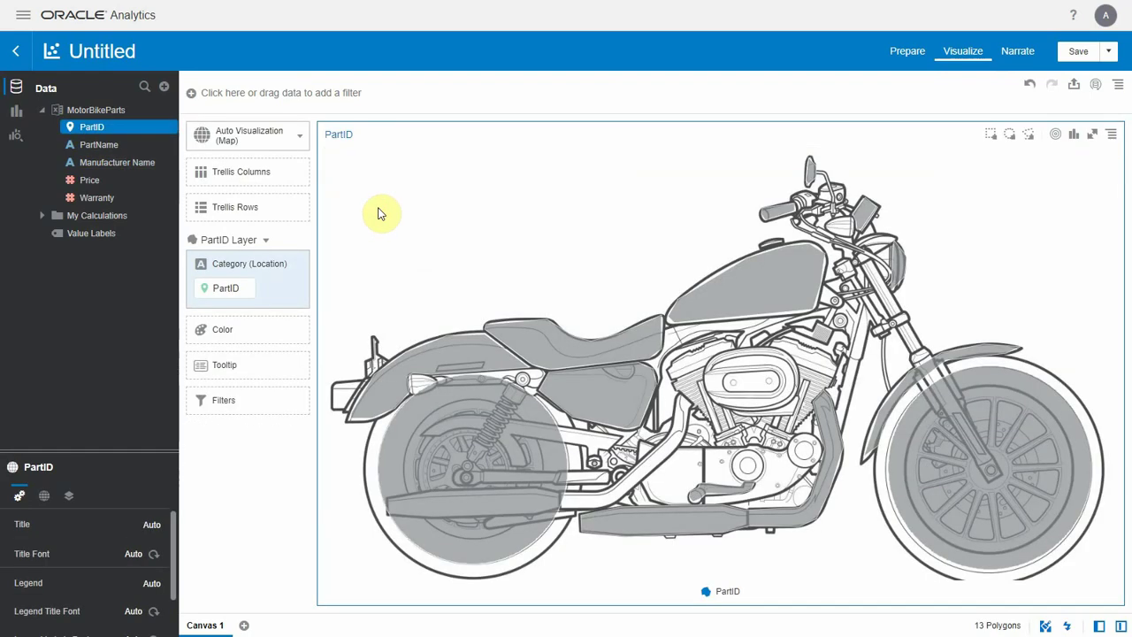
left_click(68, 270)
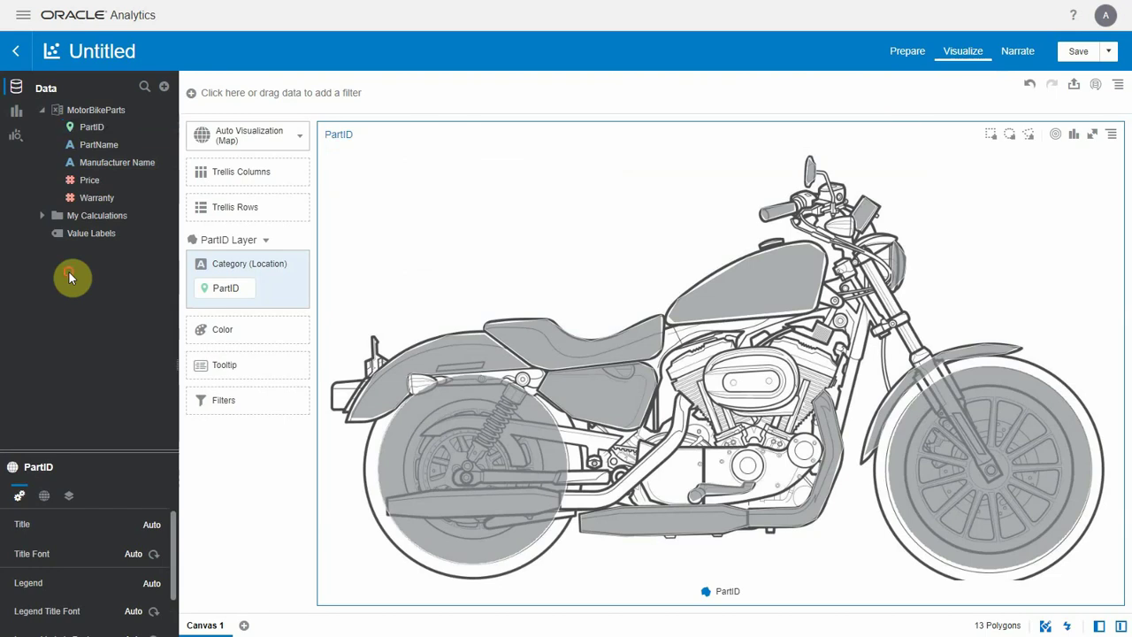
left_click_drag(120, 170, 228, 343)
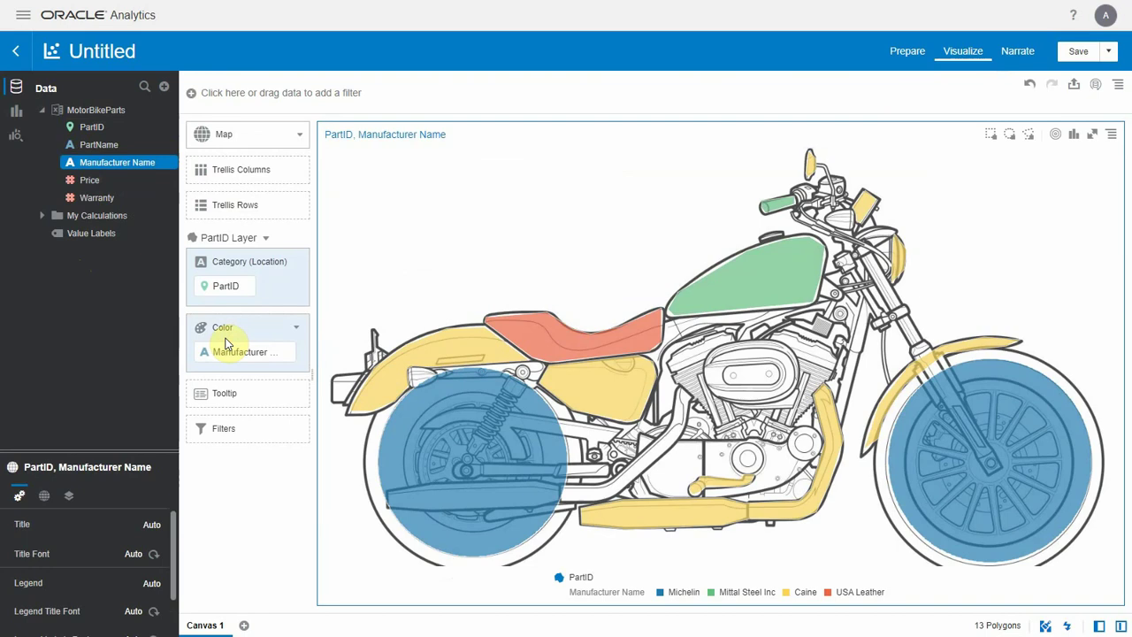
scroll(503, 251, "up", 1)
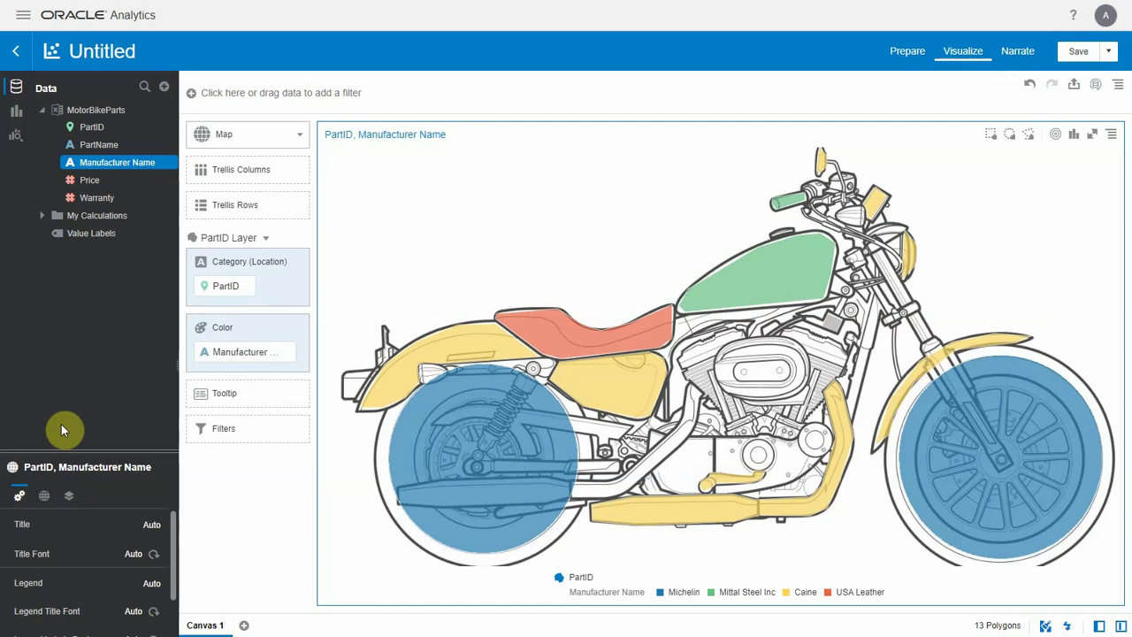
left_click(110, 165)
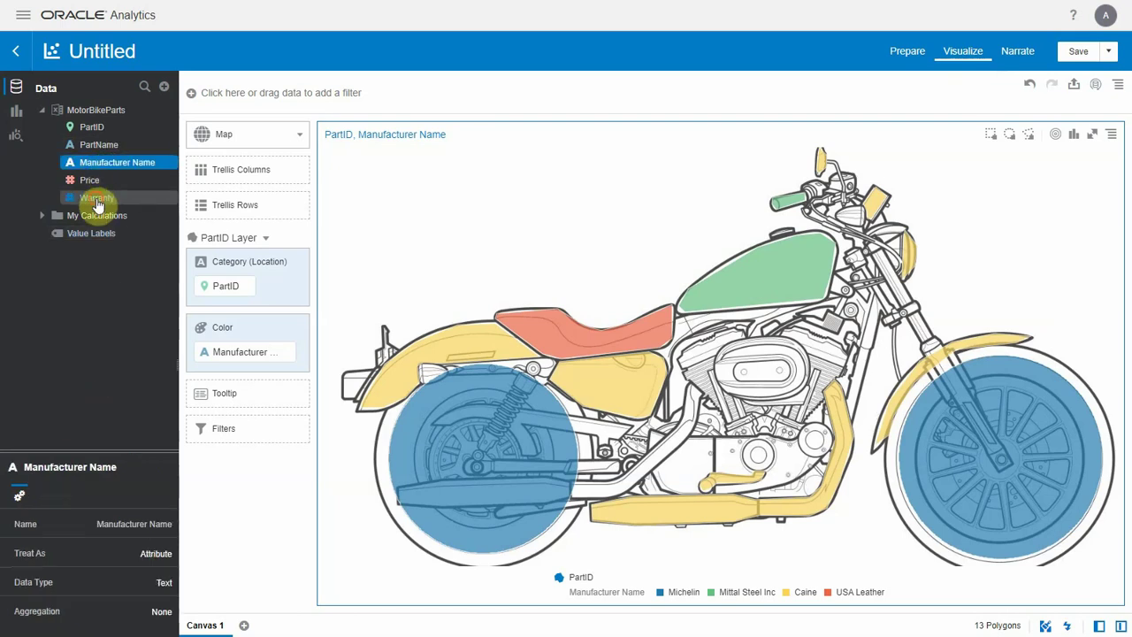
Step: Create a Warranty by Manufacturer Name bar chart and add Price and Warranty to map tooltips
left_click(97, 200, "ctrl")
right_click(98, 200)
left_click(167, 224)
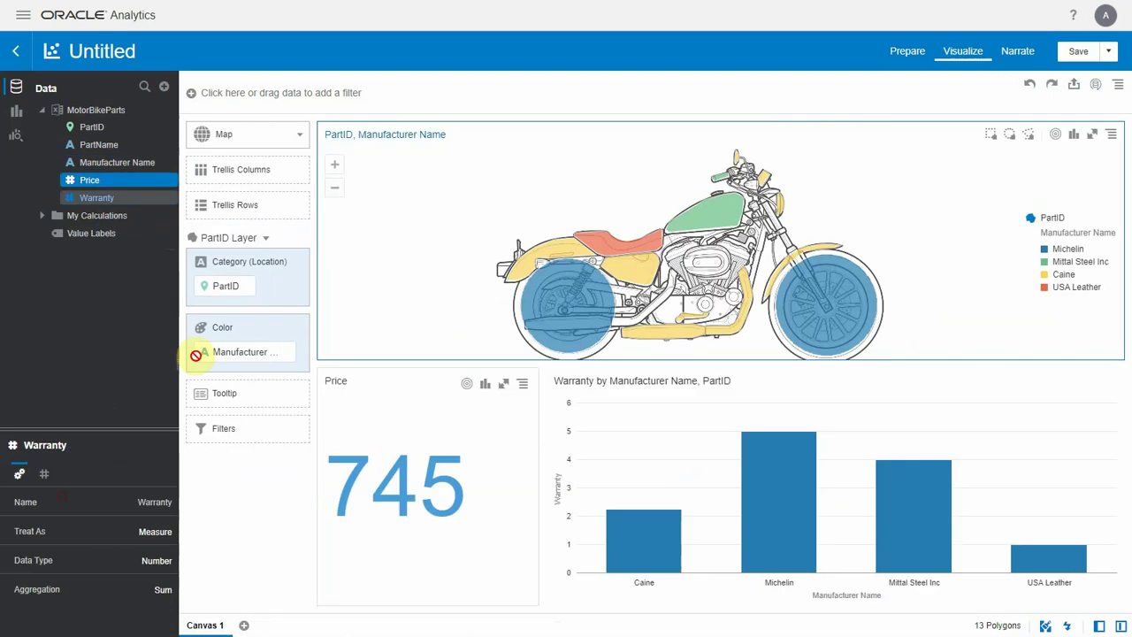
left_click_drag(198, 346, 211, 397)
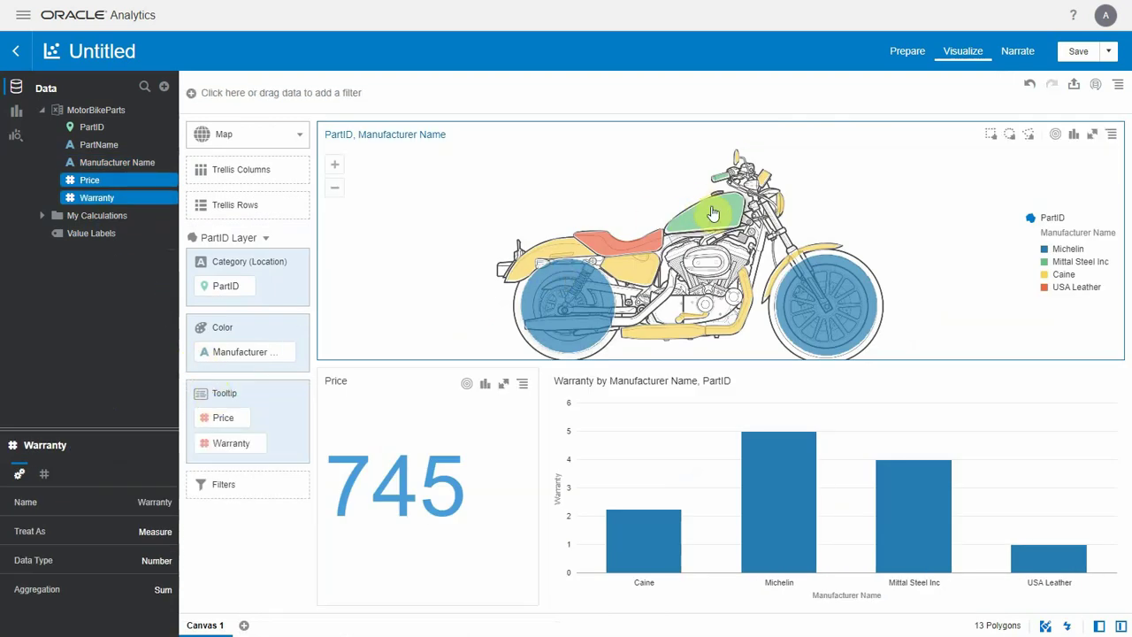
mouse_move(718, 216)
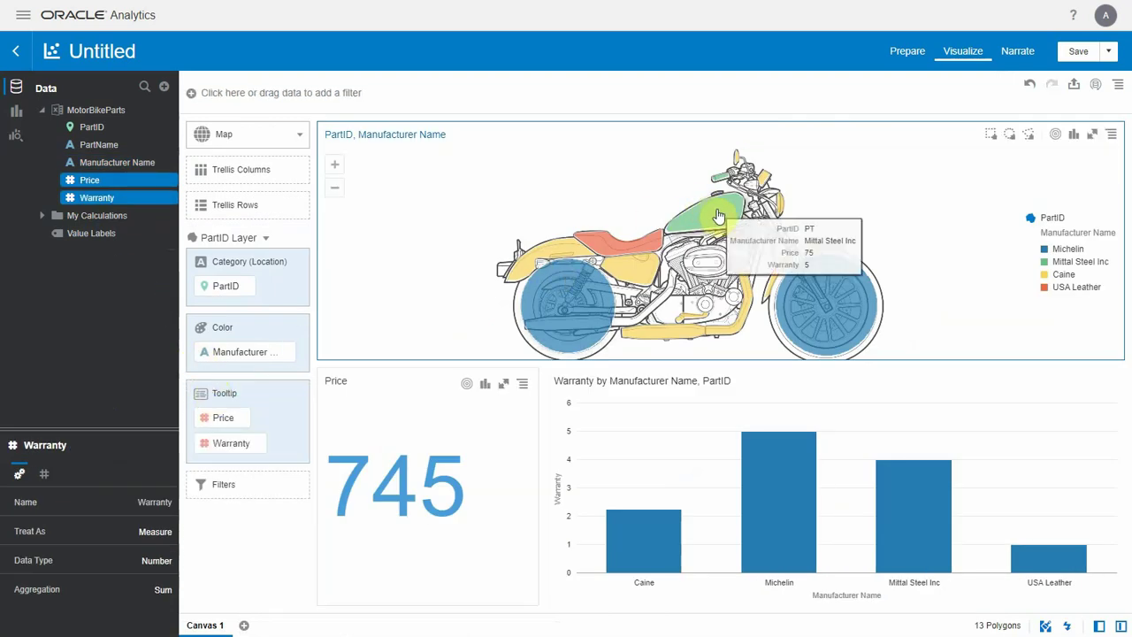
mouse_move(645, 276)
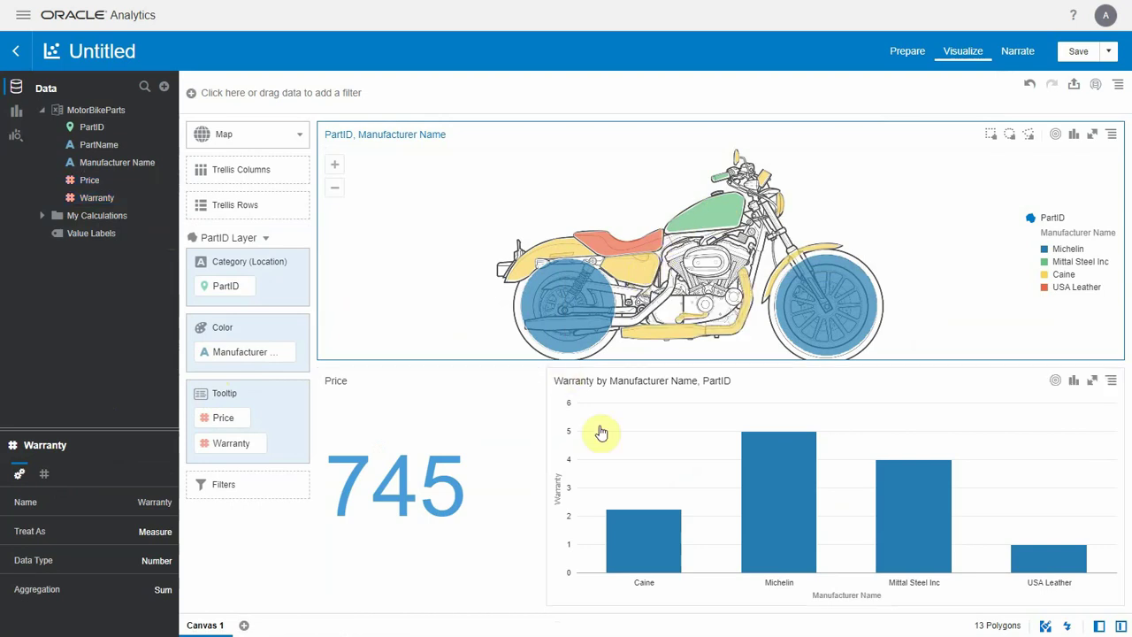
left_click(1110, 389)
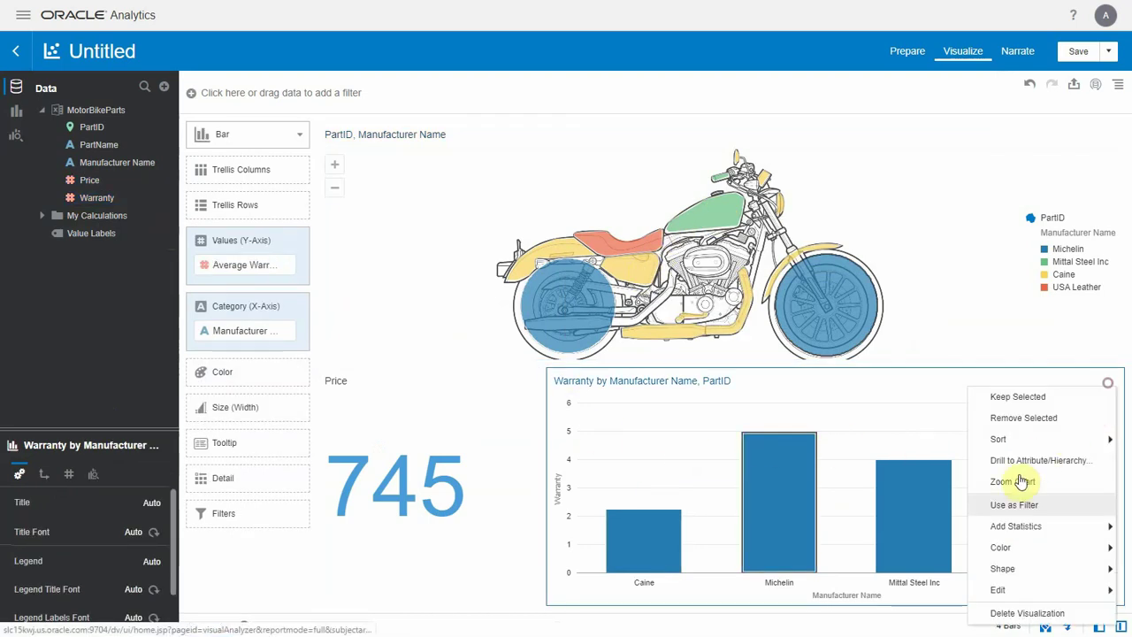
left_click(998, 503)
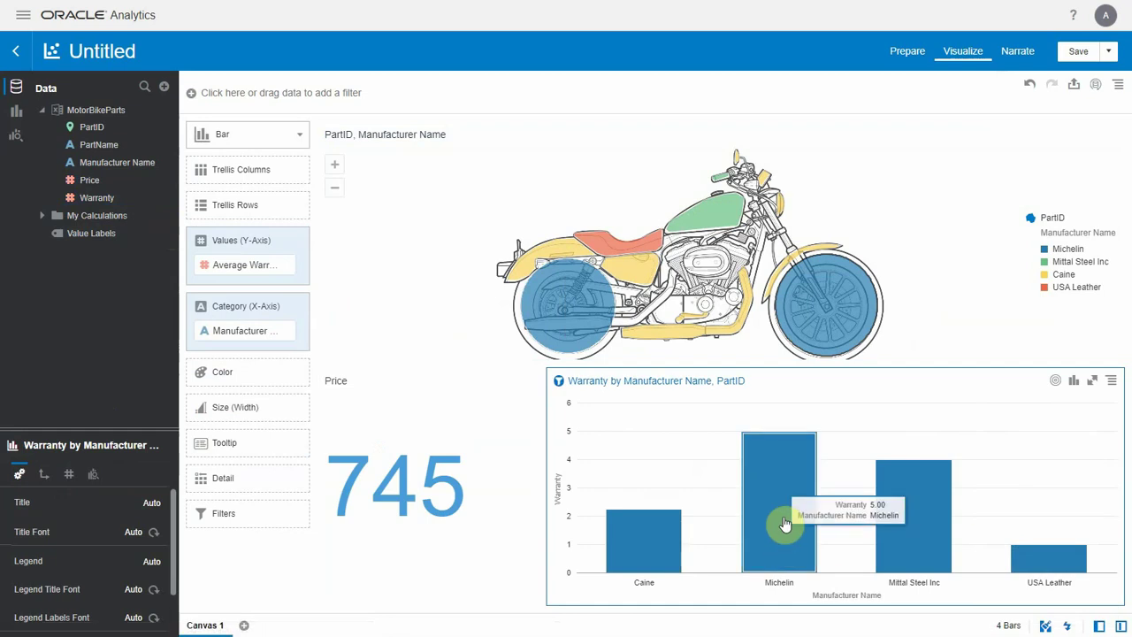
left_click(926, 526)
left_click(434, 235)
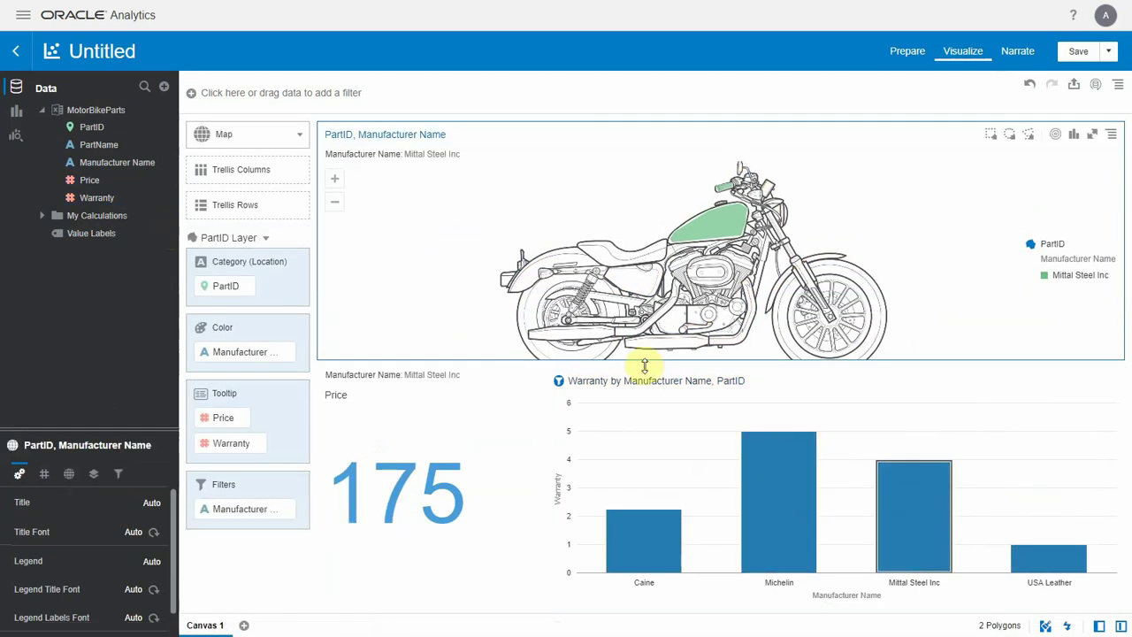
left_click(1113, 382)
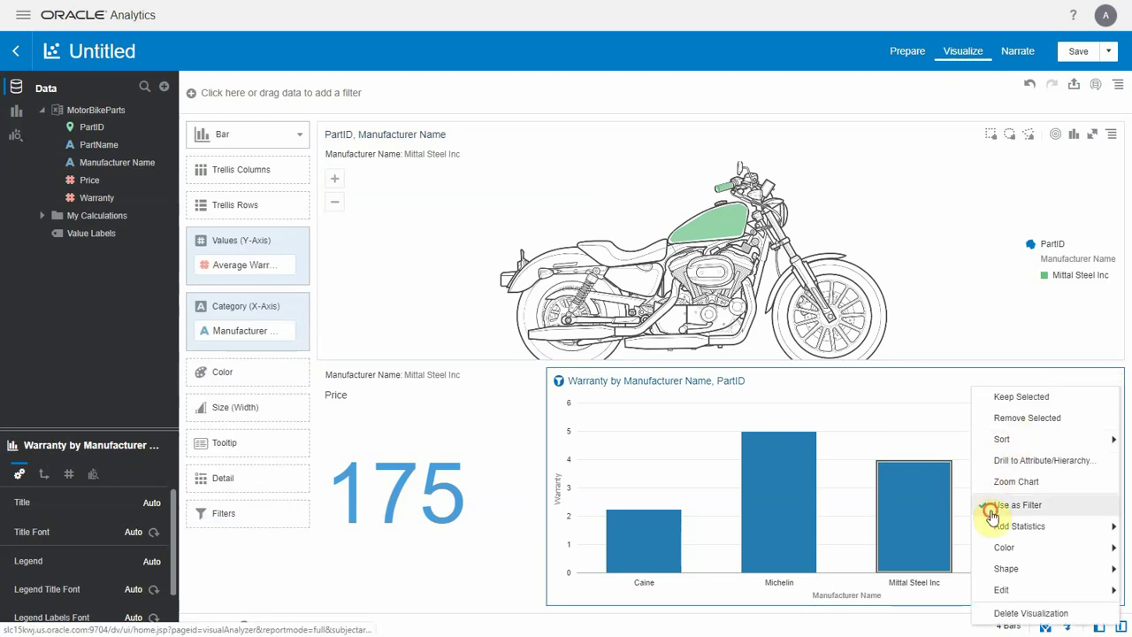
left_click(991, 516)
left_click(433, 189)
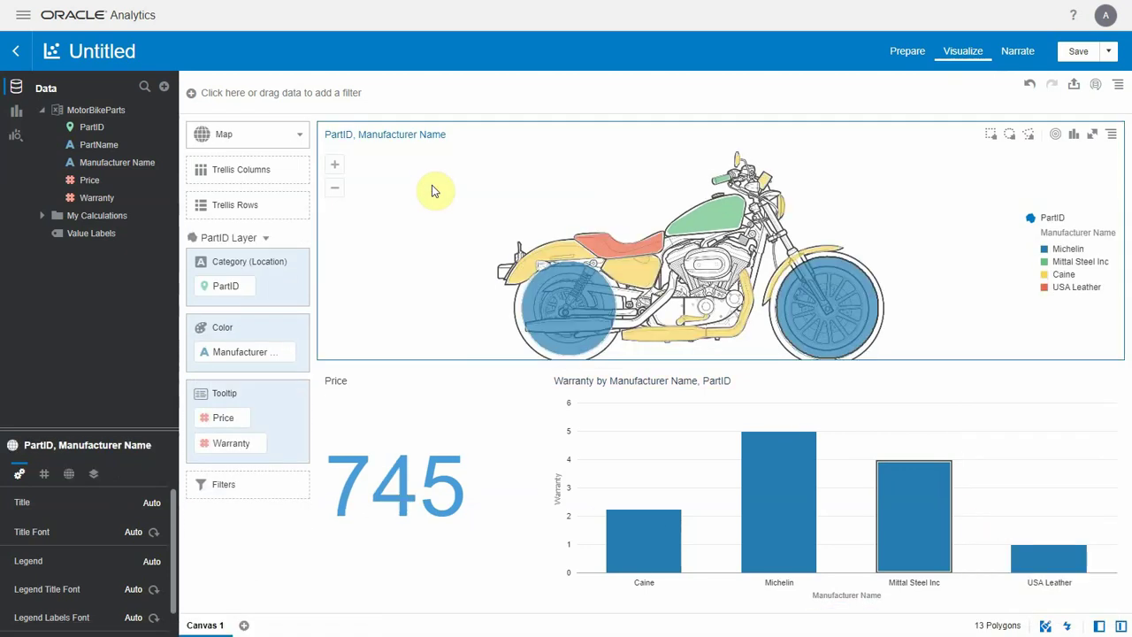